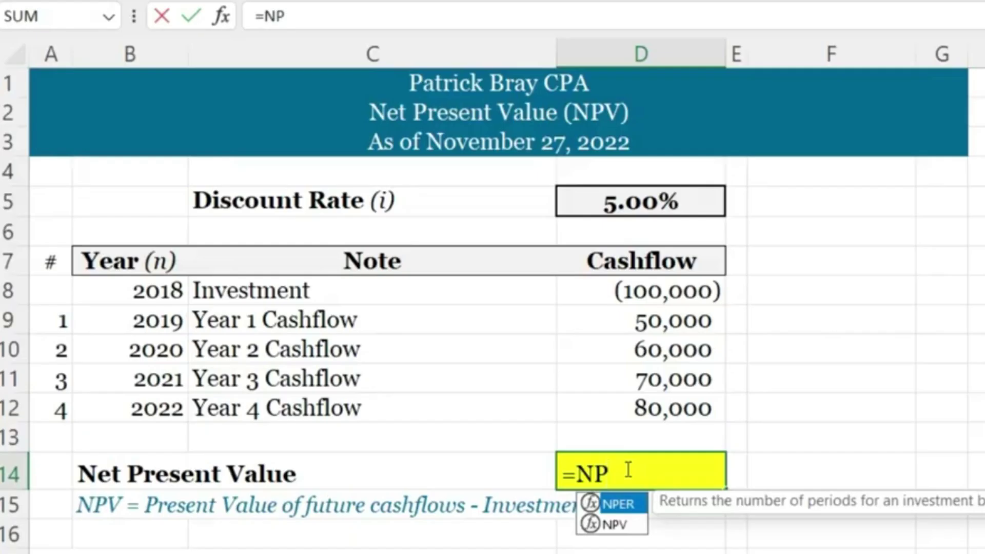
- Enter =NPV(D5,D9:D12)+D8 in D14 for a net present value of $128,326
{"action": "type", "text": "V"}
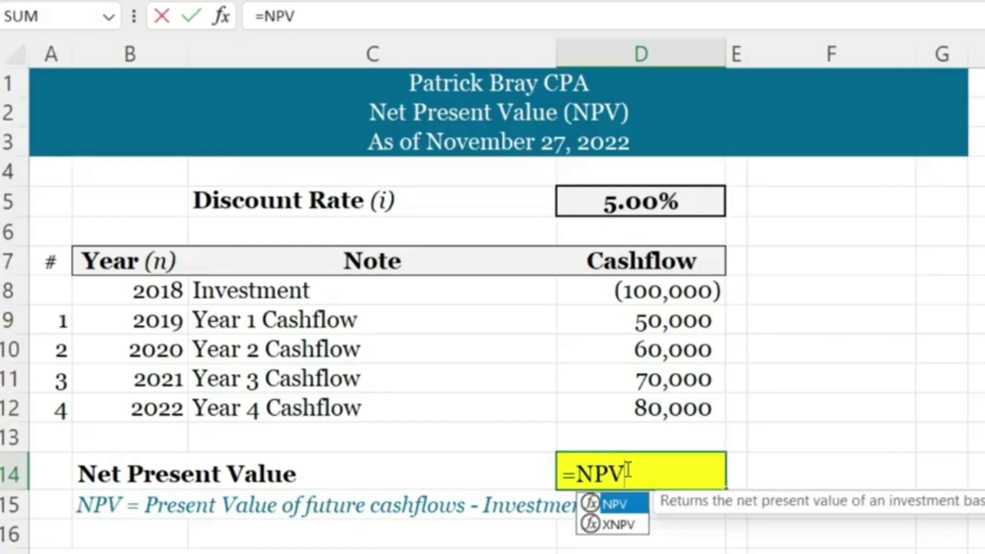
{"action": "type", "text": "("}
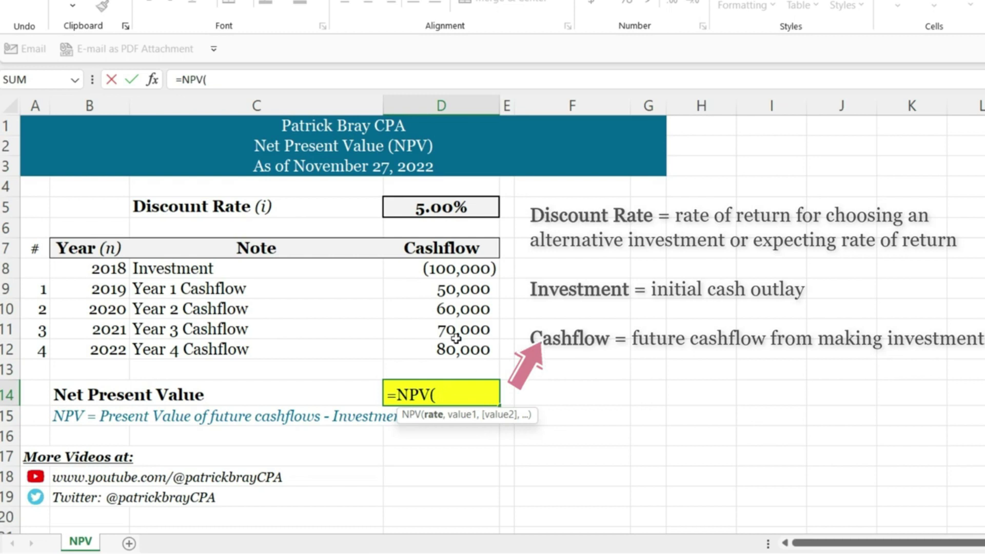
{"action": "left_click", "coordinate": [453, 207]}
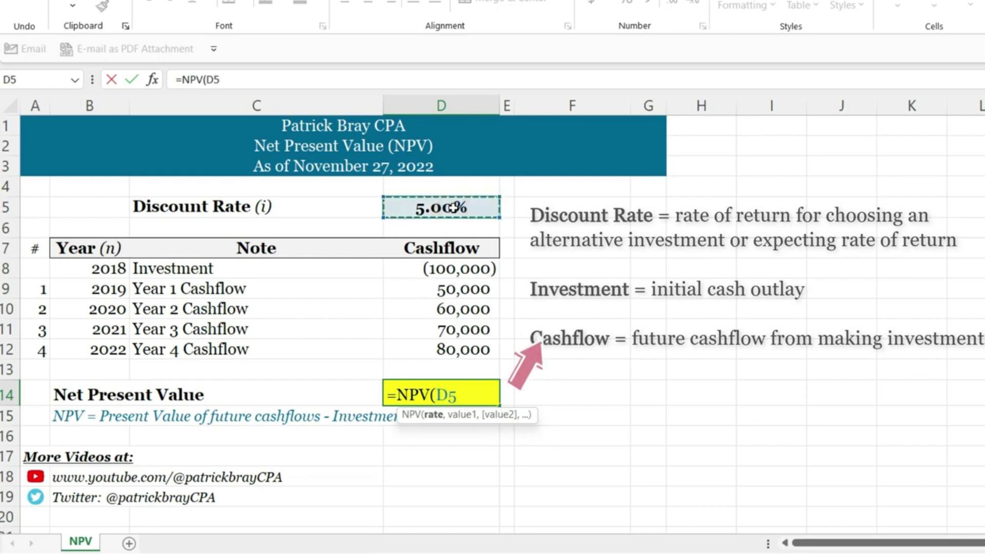
{"action": "type", "text": ","}
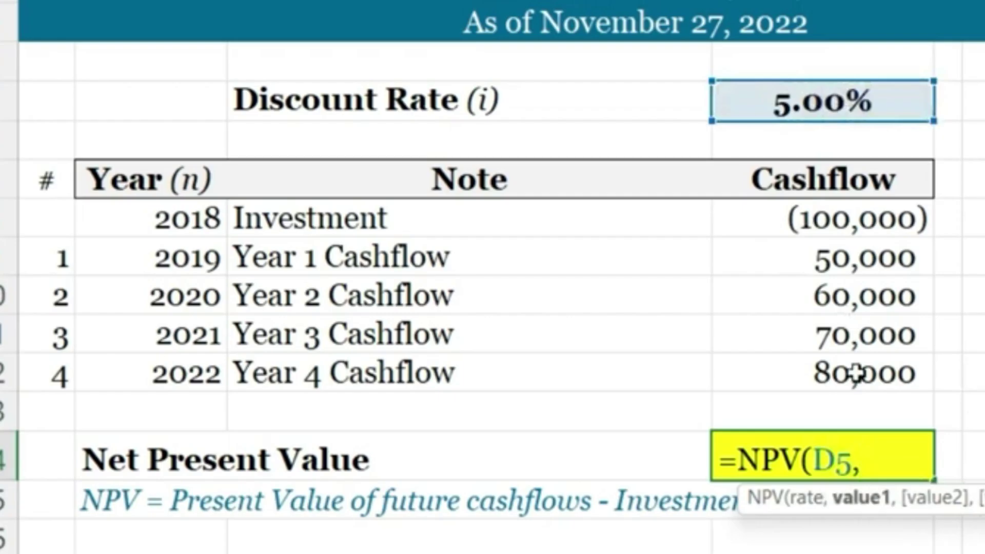
{"action": "left_click_drag", "start_coordinate": [452, 350], "coordinate": [449, 286]}
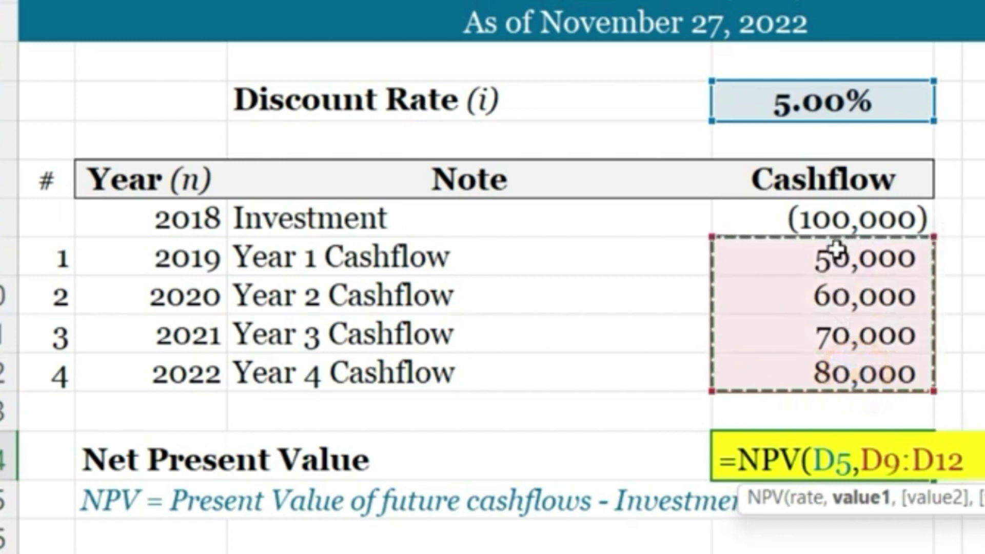
{"action": "type", "text": ")+"}
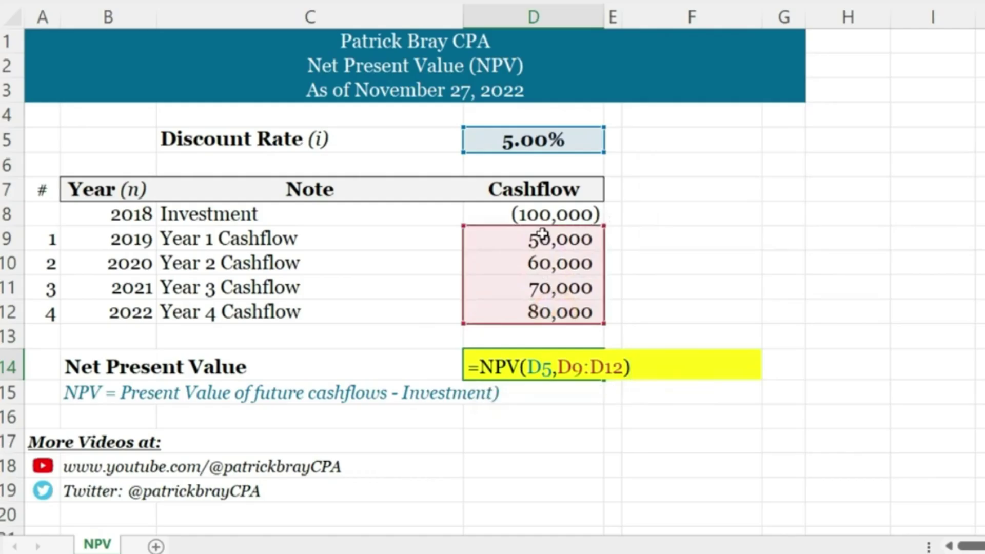
{"action": "left_click", "coordinate": [561, 211]}
{"action": "key", "text": "Return"}
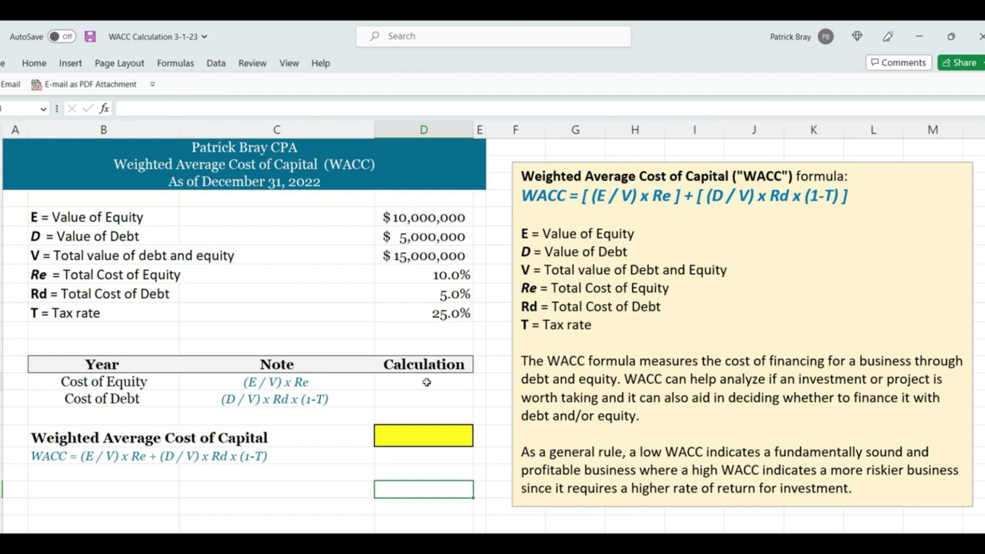
- Enter =(D5/D7)*D8 in D17 so Cost of Equity shows 6.7%
{"action": "left_click", "coordinate": [426, 382]}
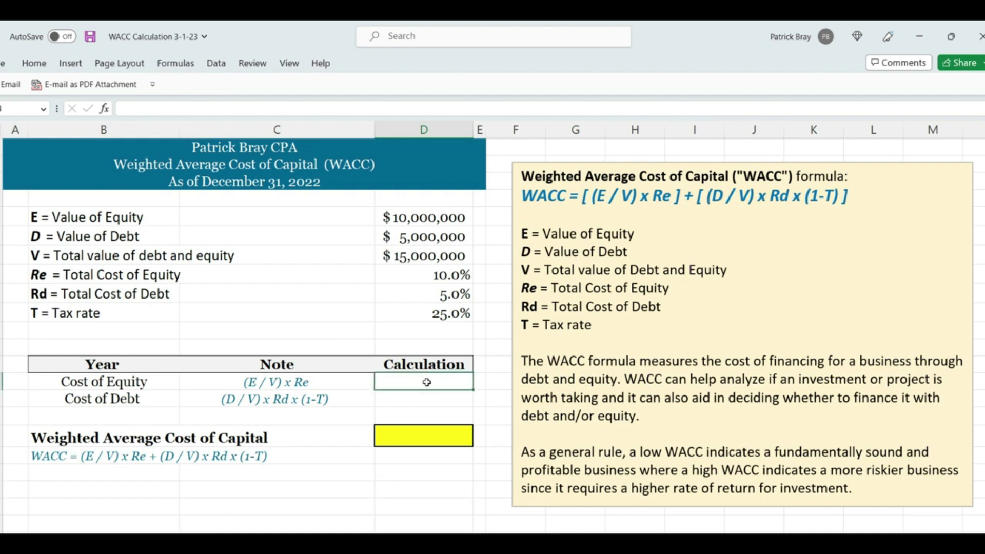
{"action": "type", "text": "=("}
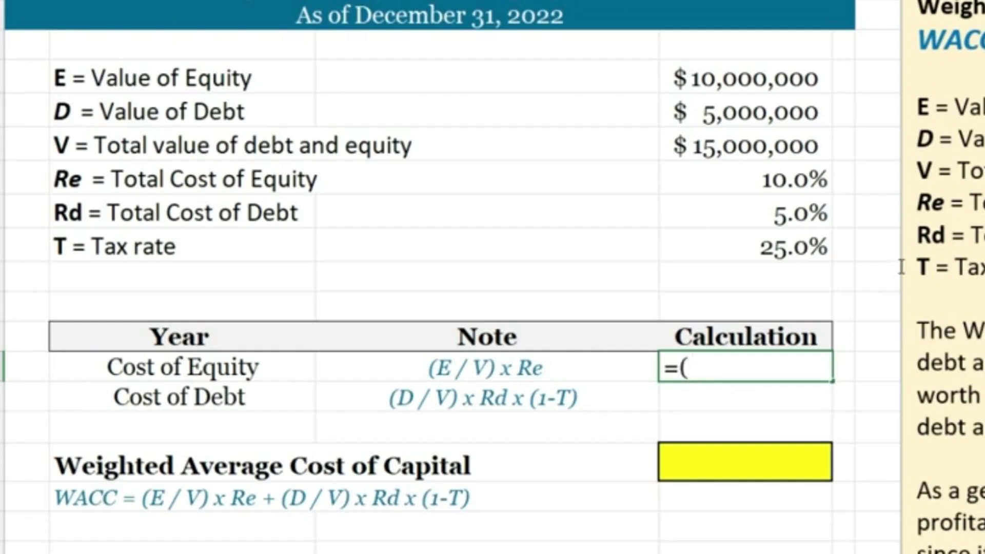
{"action": "left_click", "coordinate": [430, 218]}
{"action": "type", "text": "/"}
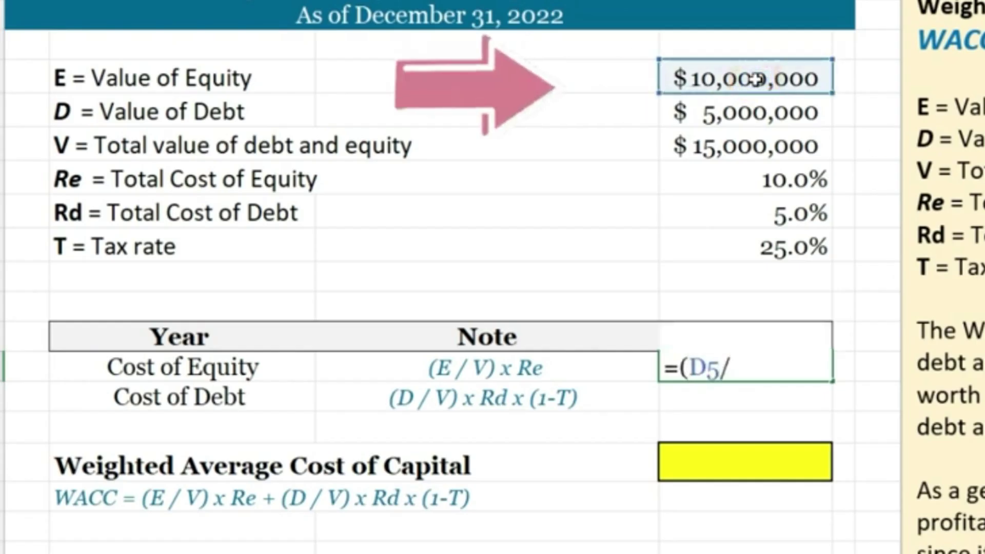
{"action": "left_click", "coordinate": [717, 146]}
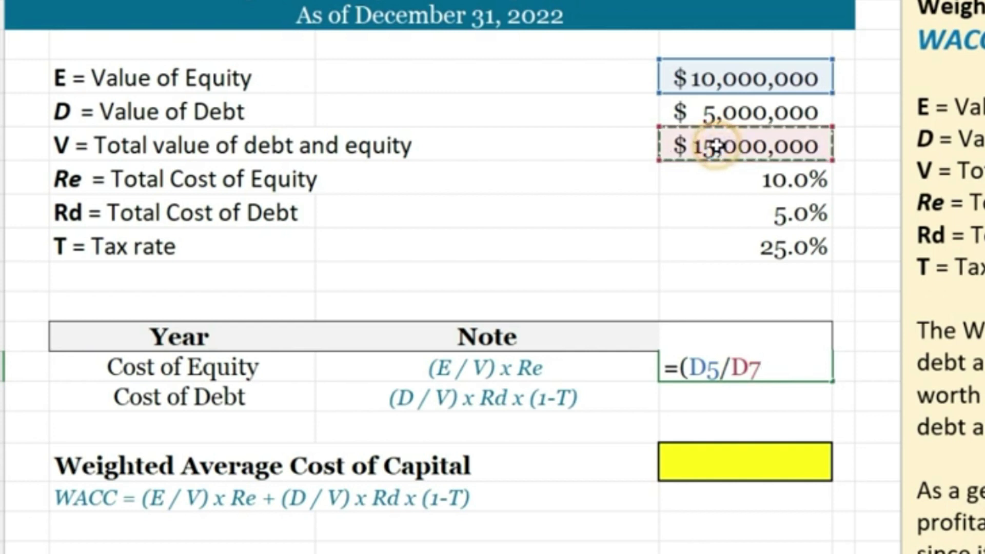
{"action": "type", "text": ")*"}
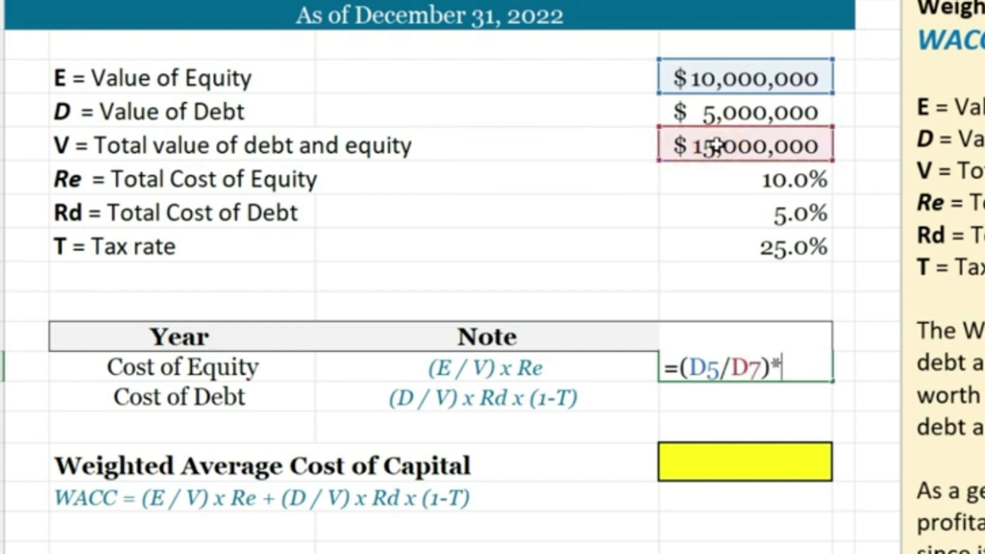
{"action": "left_click", "coordinate": [739, 180]}
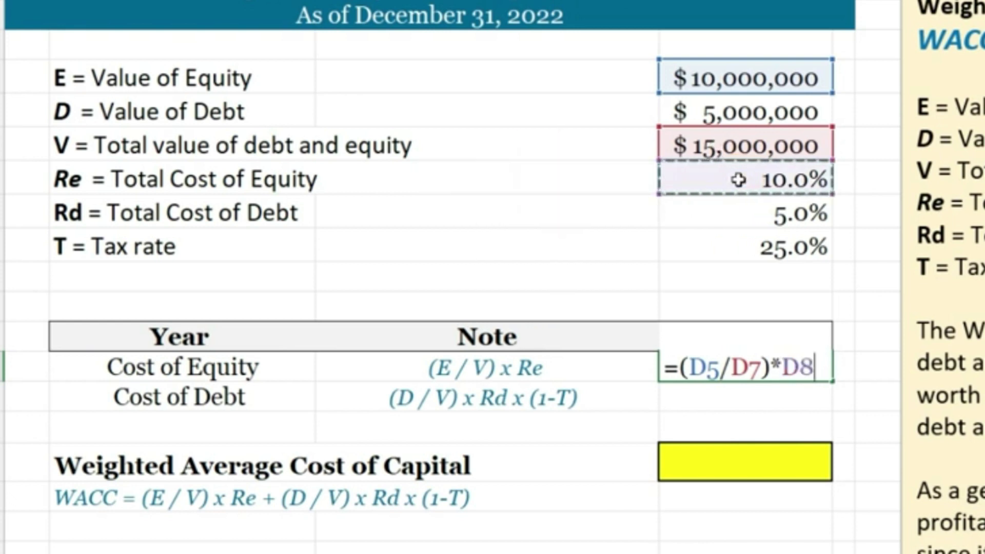
{"action": "key", "text": "Return"}
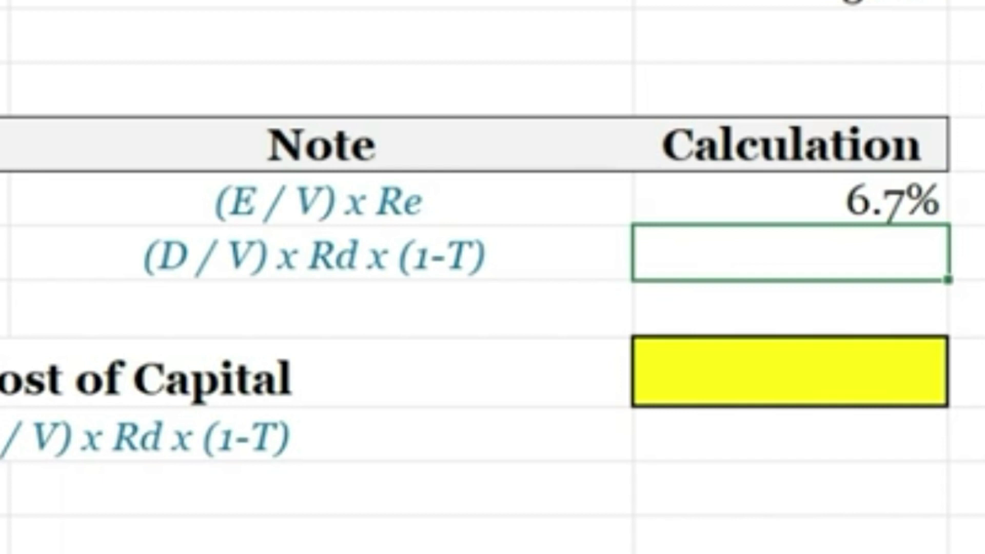
- Compute Cost of Debt as debt/total value × 5.0% × (1 − 25.0% tax), giving 1.3%
{"action": "type", "text": "=("}
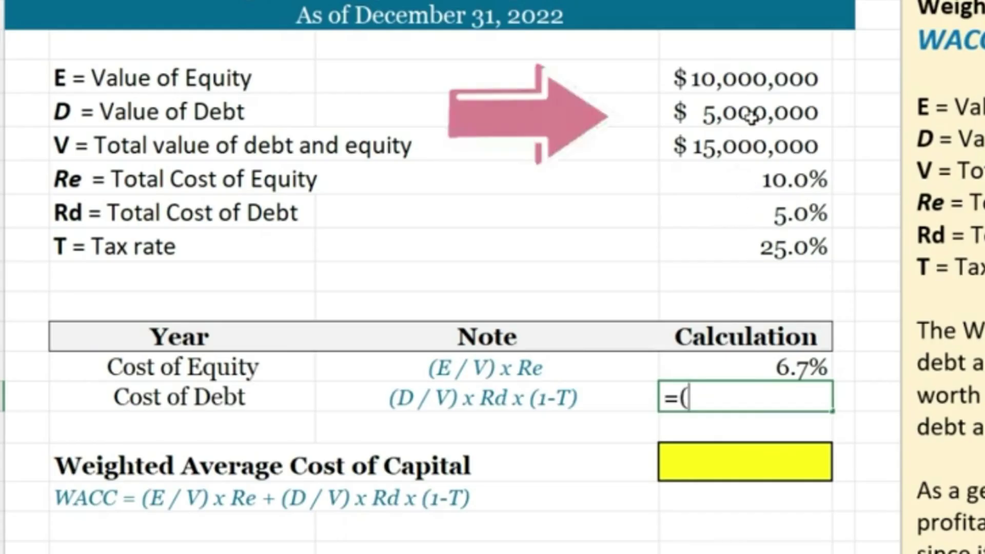
{"action": "left_click", "coordinate": [752, 115]}
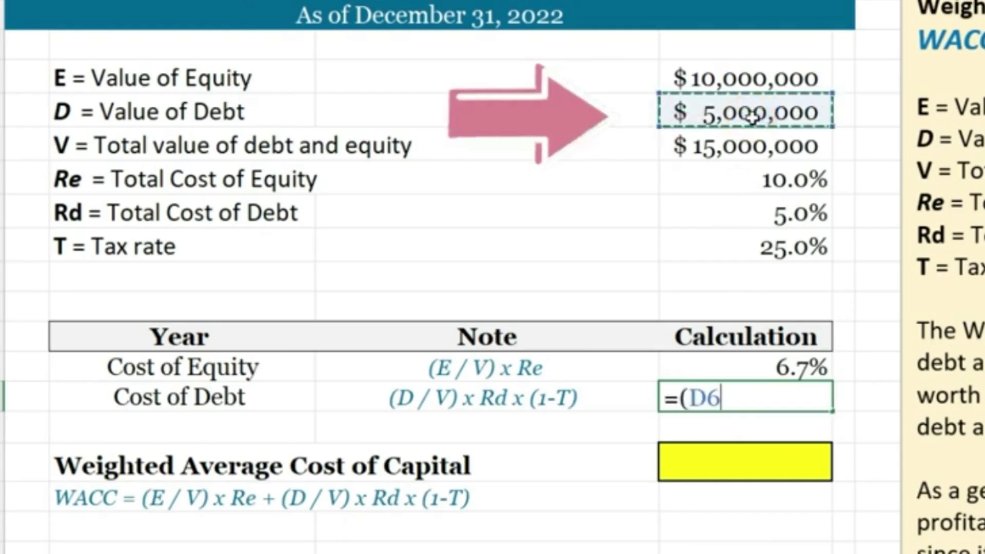
{"action": "type", "text": "/"}
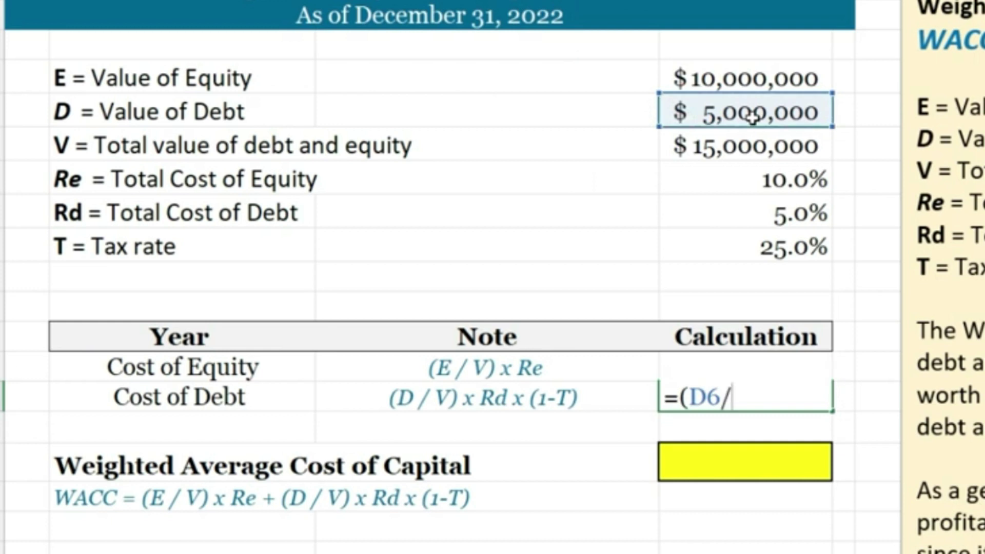
{"action": "left_click", "coordinate": [750, 147]}
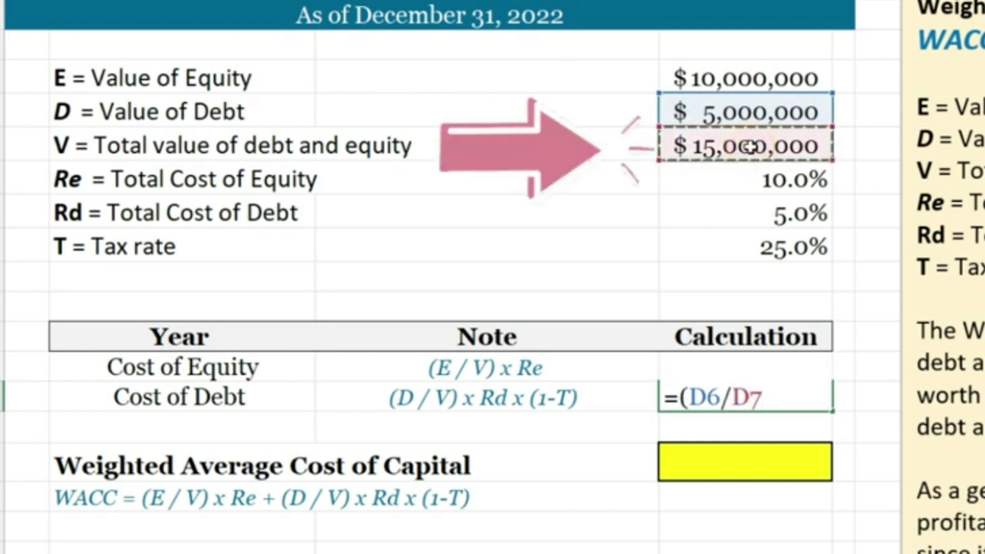
{"action": "type", "text": ")*"}
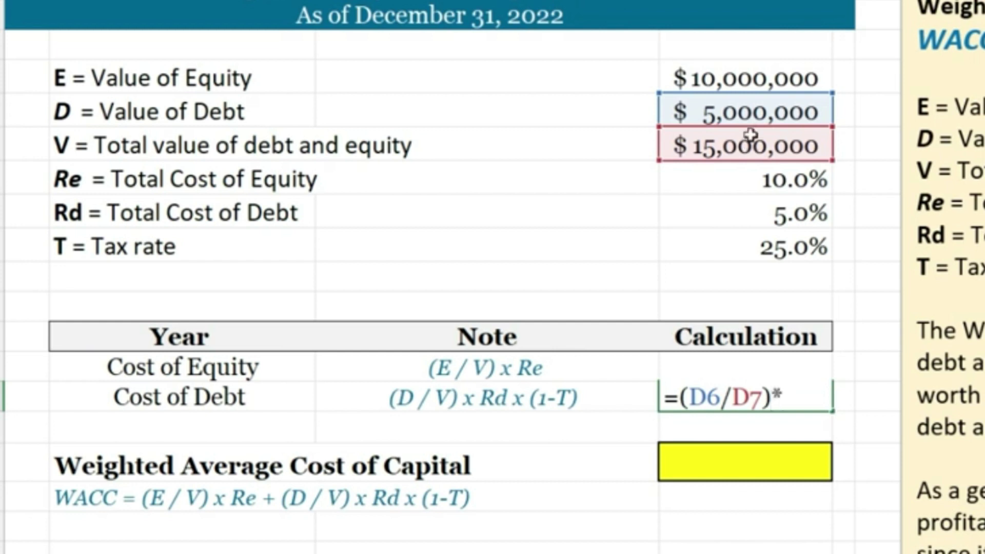
{"action": "left_click", "coordinate": [798, 214]}
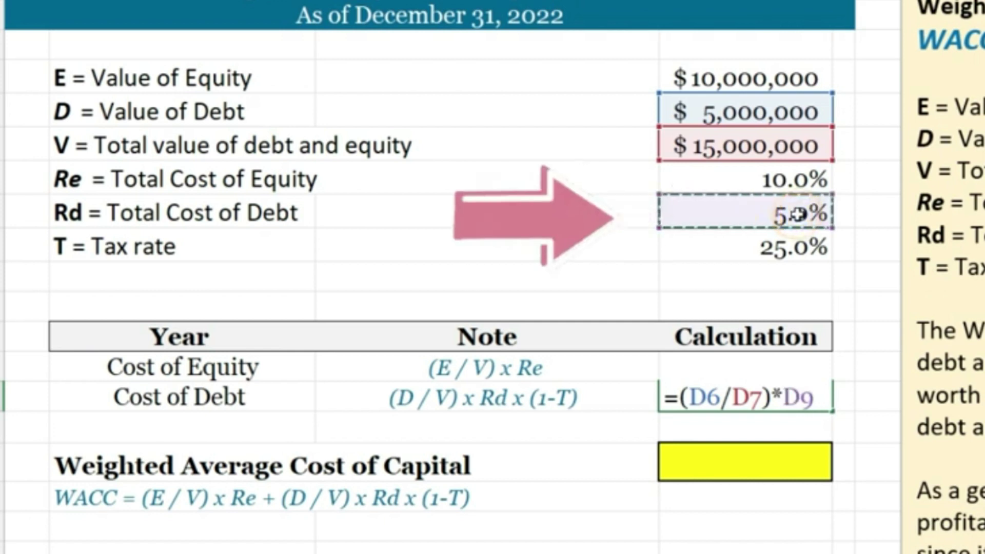
{"action": "type", "text": "*("}
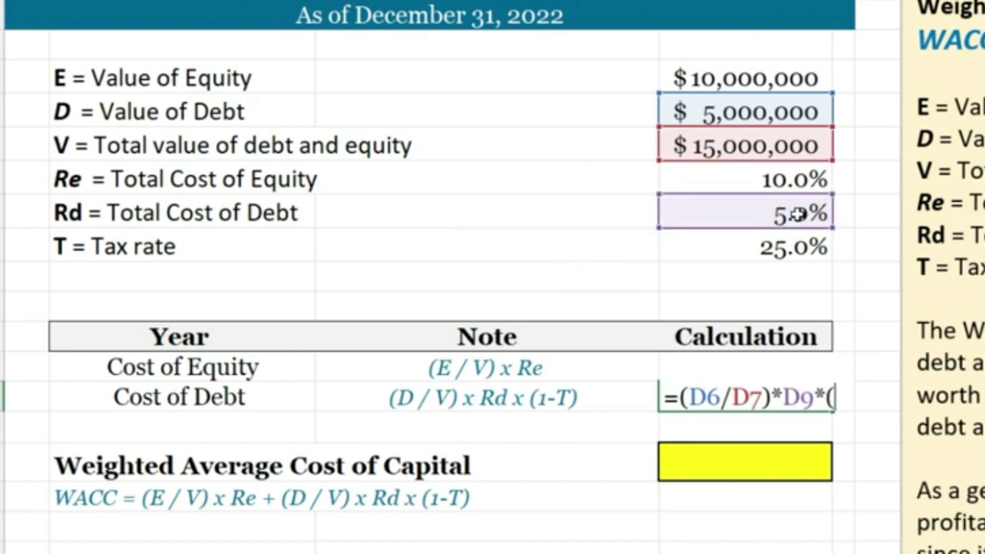
{"action": "type", "text": "1-"}
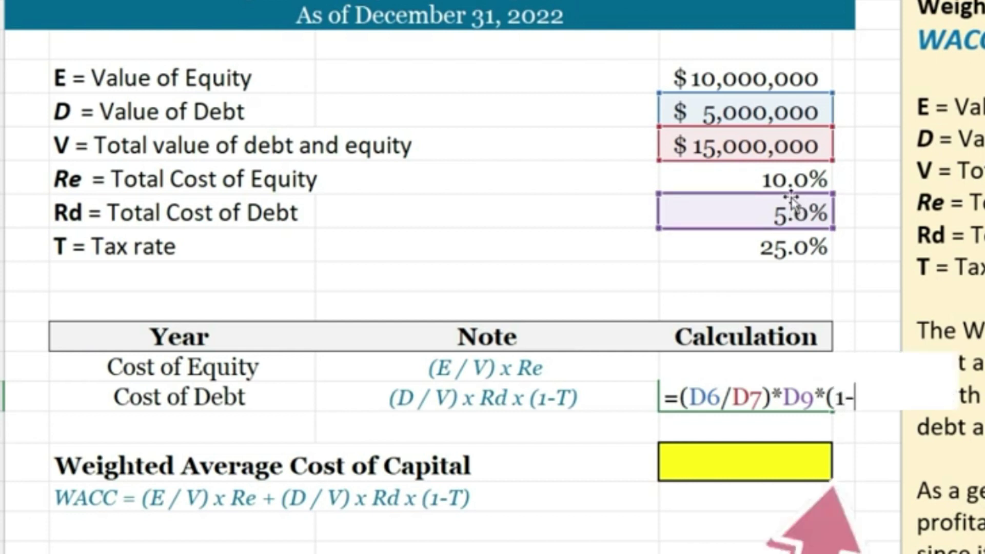
{"action": "left_click", "coordinate": [795, 260]}
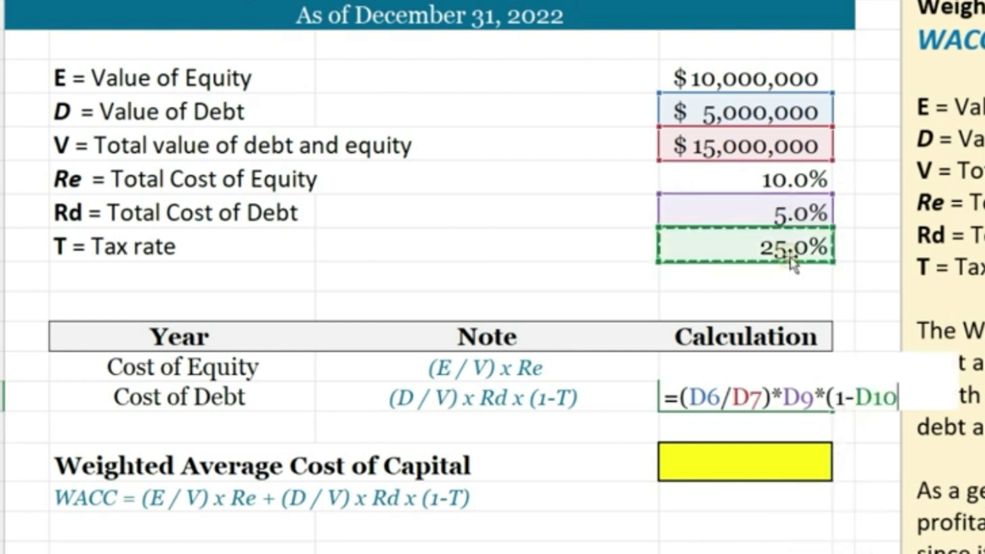
{"action": "type", "text": ")"}
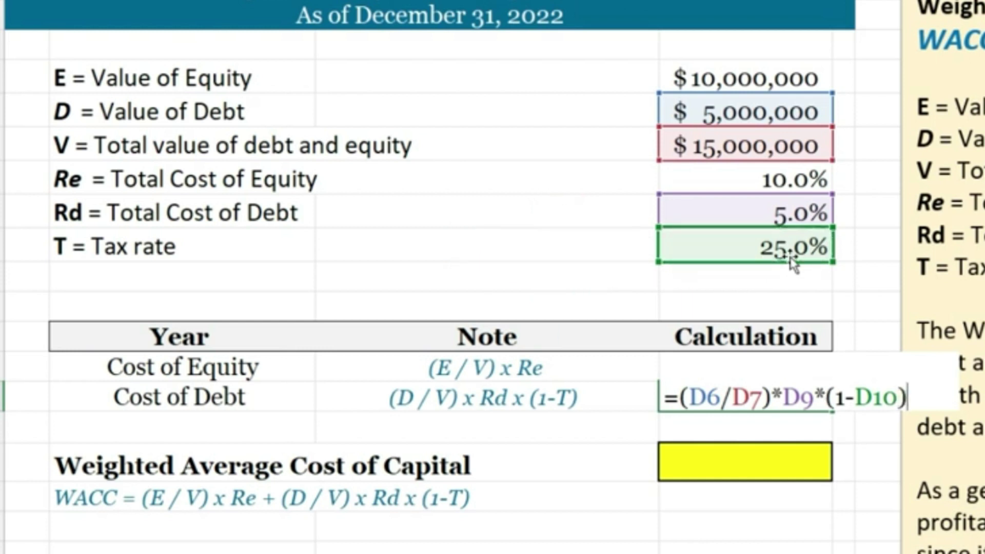
{"action": "key", "text": "Return"}
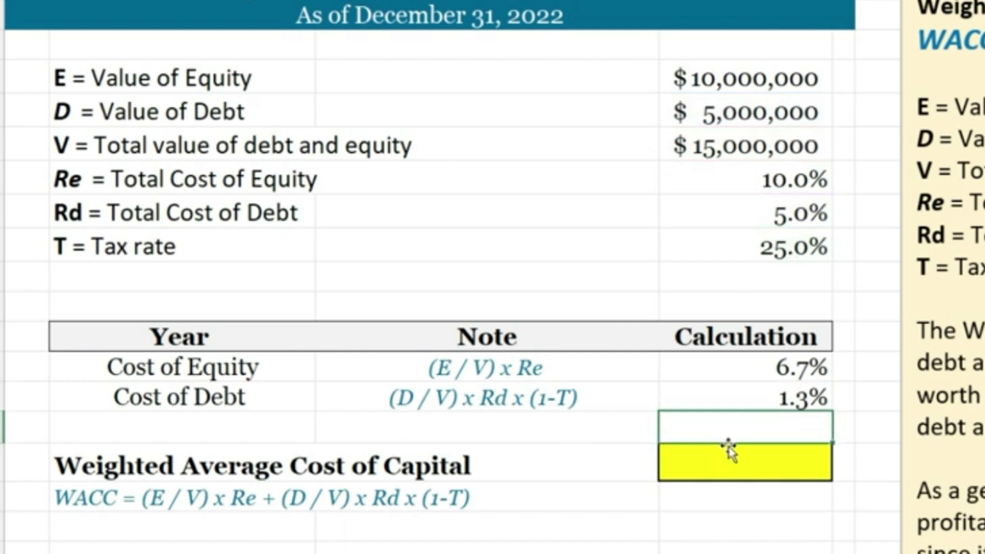
- Set the yellow WACC cell to =D14+D15, giving 7.9%
{"action": "left_click", "coordinate": [740, 460]}
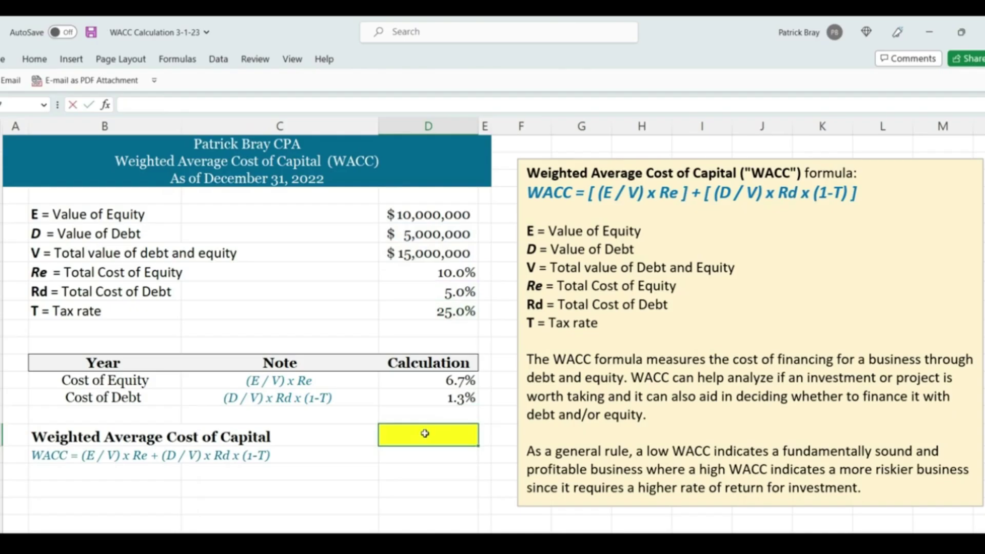
{"action": "type", "text": "="}
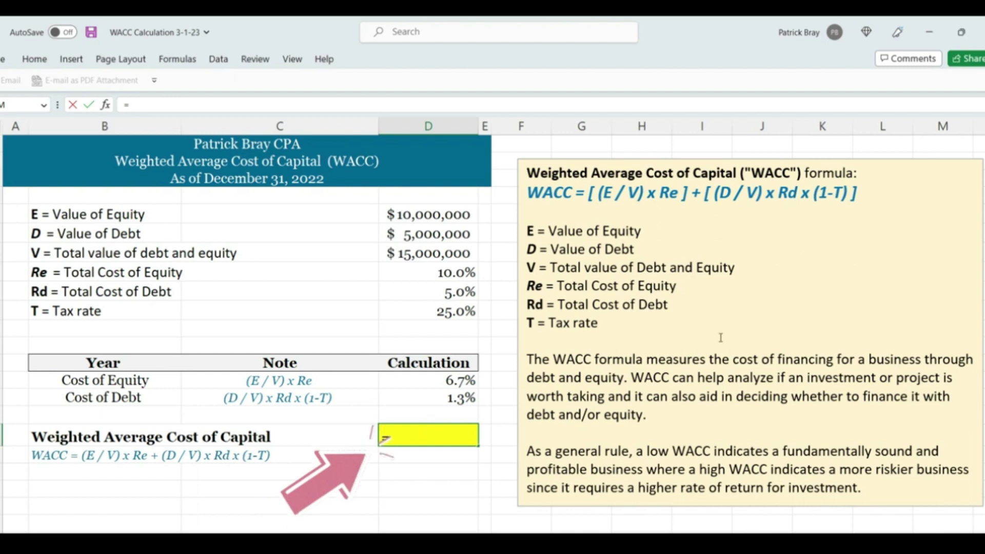
{"action": "left_click", "coordinate": [456, 380]}
{"action": "type", "text": "+"}
{"action": "left_click", "coordinate": [458, 396]}
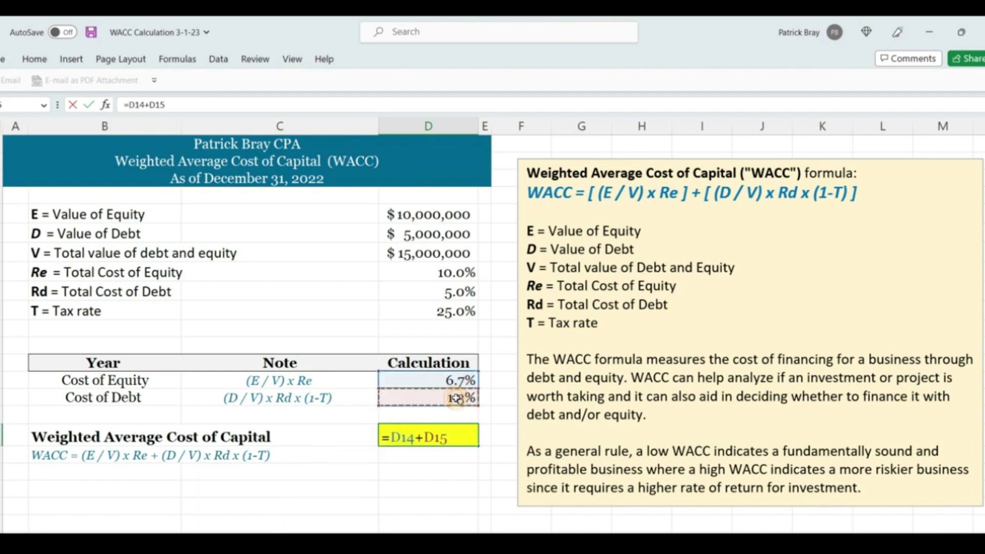
{"action": "key", "text": "Return"}
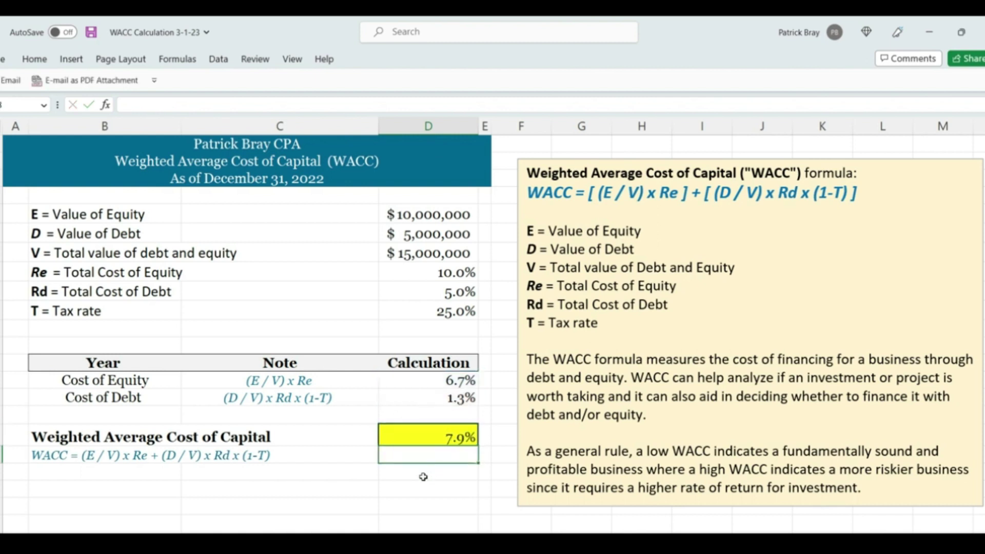
- Fill the Total Current Assets row A12:B12 yellow
{"action": "left_click", "coordinate": [406, 512]}
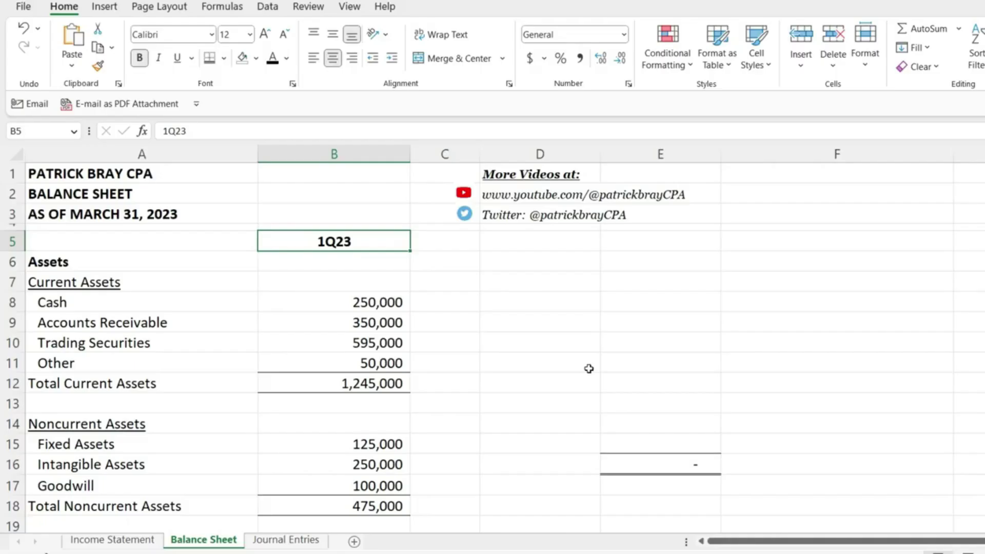
{"action": "left_click", "coordinate": [487, 277]}
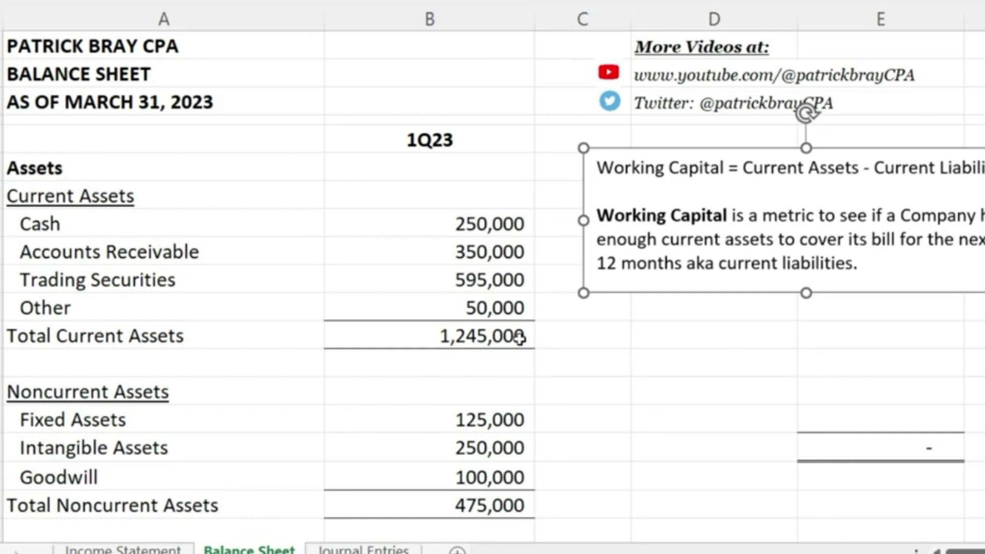
{"action": "left_click_drag", "start_coordinate": [518, 339], "coordinate": [120, 339]}
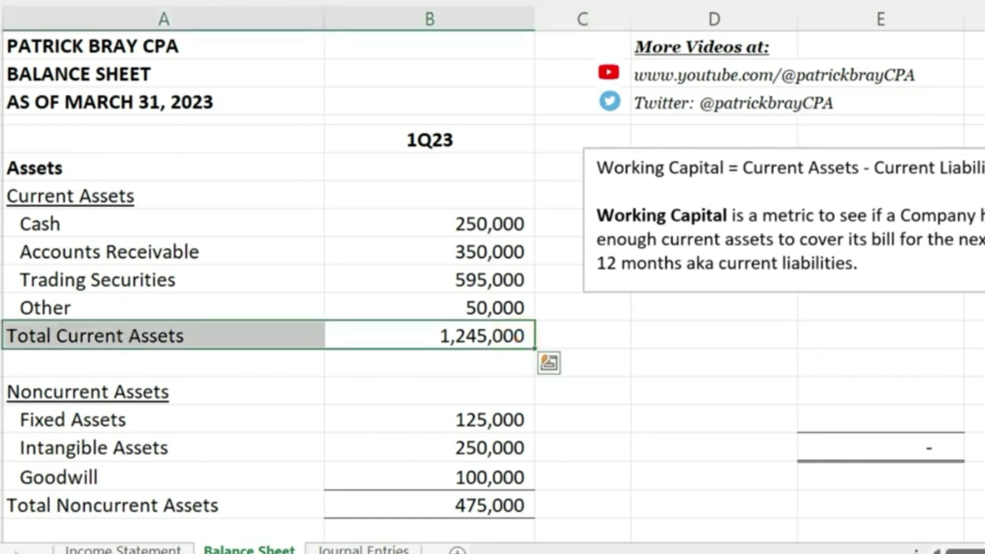
{"action": "left_click", "coordinate": [366, 1]}
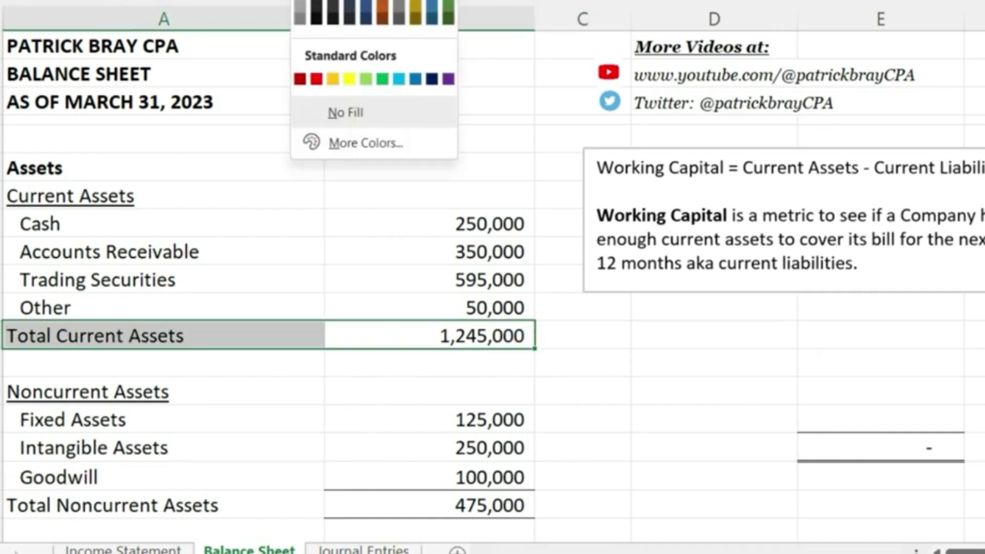
{"action": "left_click", "coordinate": [353, 86]}
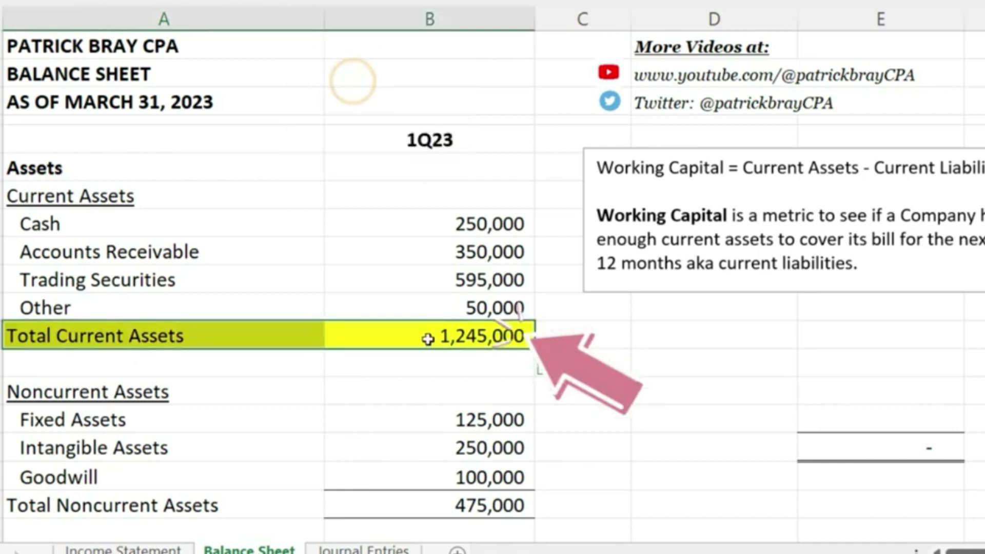
- Repeat the yellow fill on the Total Current Liabilities row A27:B27 with F4
{"action": "scroll", "coordinate": [428, 340], "scroll_direction": "down", "scroll_amount": 1}
{"action": "scroll", "coordinate": [428, 340], "scroll_direction": "down", "scroll_amount": 3}
{"action": "scroll", "coordinate": [429, 339], "scroll_direction": "down", "scroll_amount": 1}
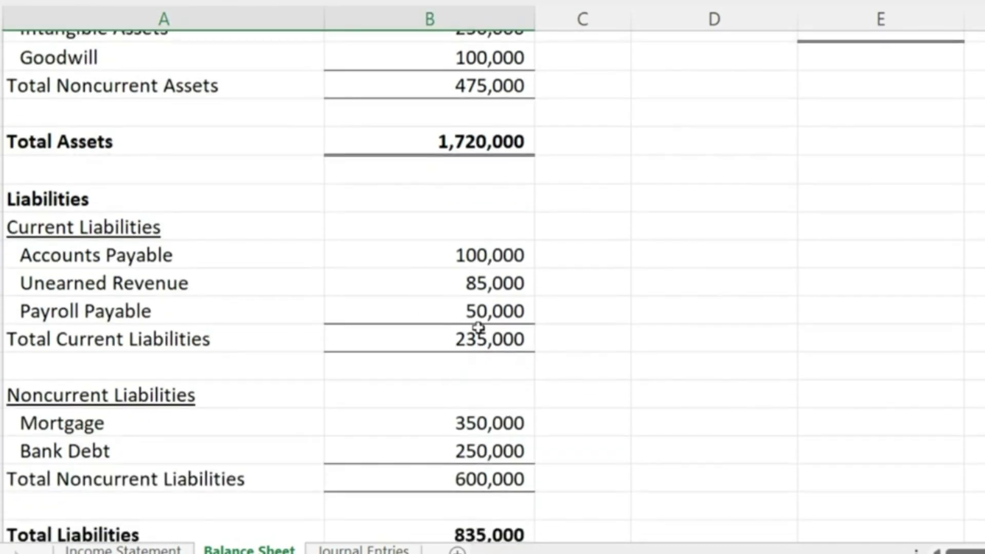
{"action": "left_click_drag", "start_coordinate": [458, 337], "coordinate": [108, 341]}
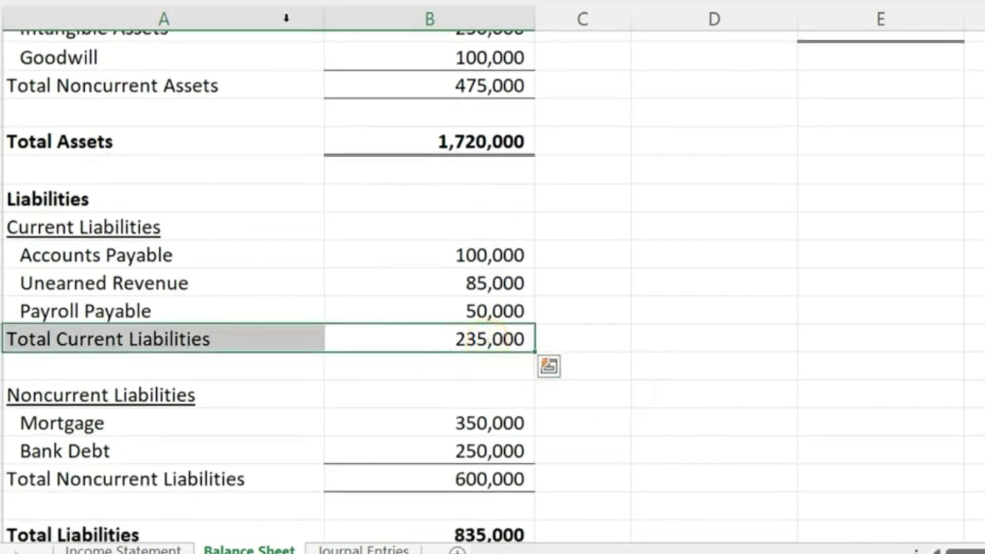
{"action": "key", "text": "F4"}
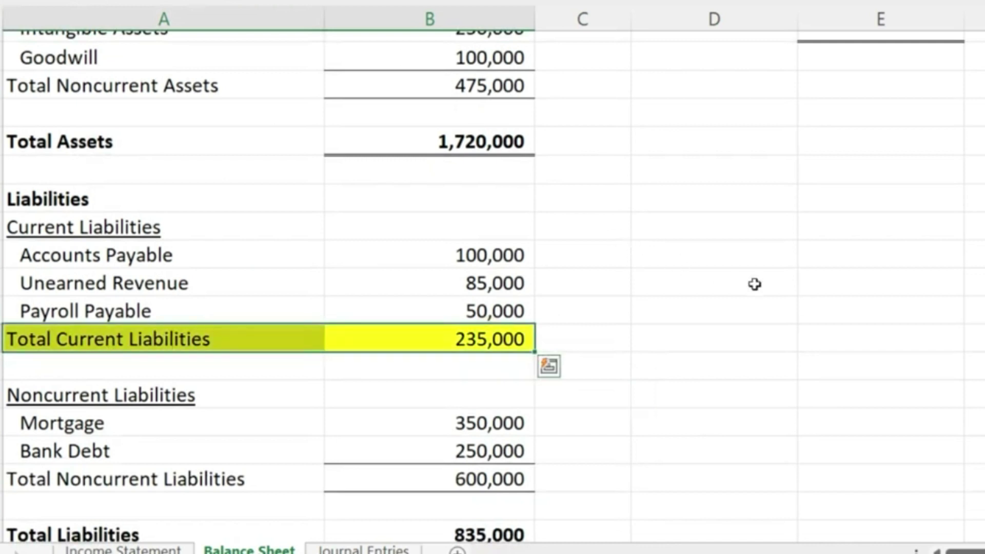
{"action": "scroll", "coordinate": [764, 286], "scroll_direction": "up", "scroll_amount": 1}
{"action": "scroll", "coordinate": [777, 289], "scroll_direction": "up", "scroll_amount": 4}
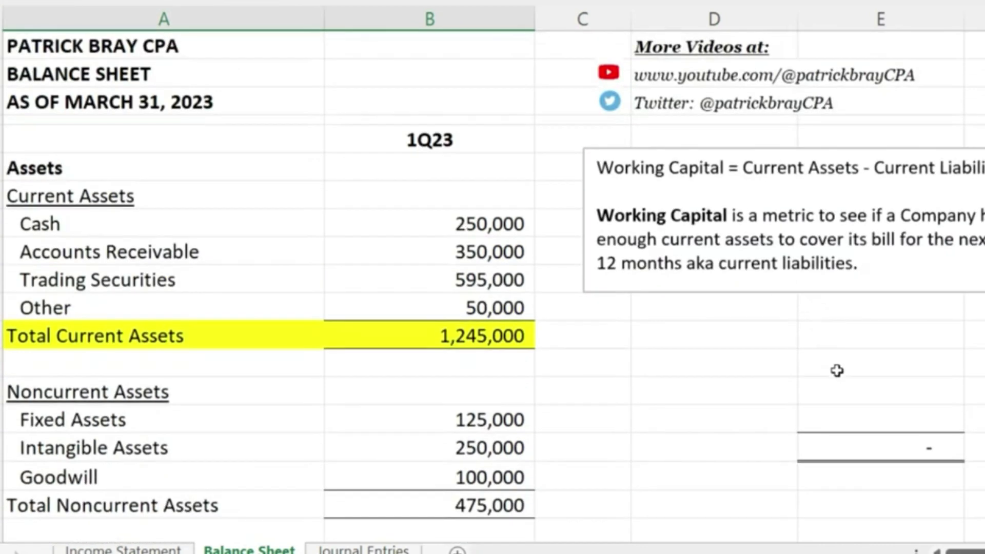
- Enter the labels Current Assets, Current Liabilities and Working Capital in D14:D16
{"action": "left_click", "coordinate": [750, 381]}
{"action": "type", "text": "Current As"}
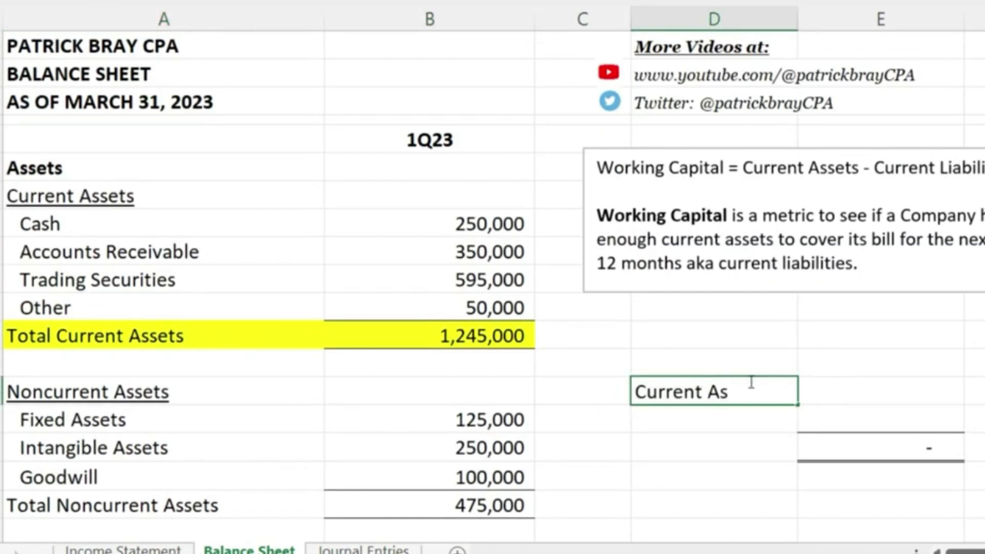
{"action": "key", "text": "Return"}
{"action": "type", "text": "Current Liabilities"}
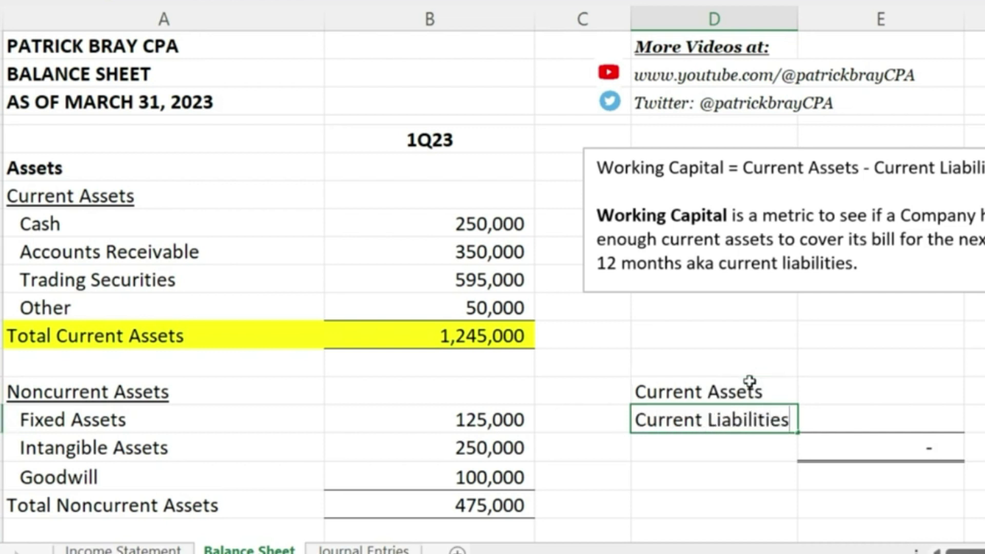
{"action": "key", "text": "Tab"}
{"action": "key", "text": "Down"}
{"action": "key", "text": "Left"}
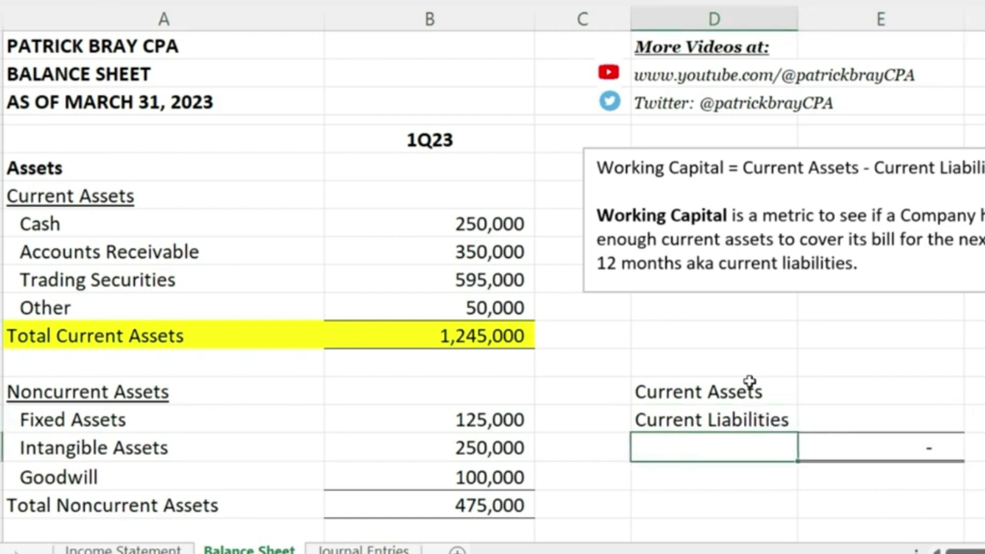
{"action": "type", "text": "Working"}
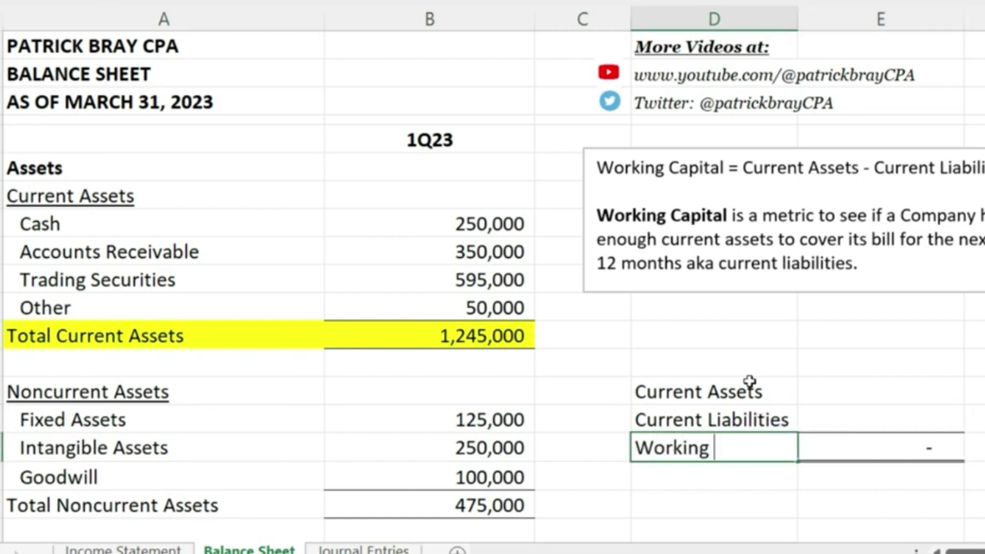
{"action": "type", "text": "l"}
{"action": "key", "text": "Tab"}
{"action": "key", "text": "Up"}
{"action": "key", "text": "Up"}
- Link current assets to =B12 and current liabilities to =B27
{"action": "type", "text": "="}
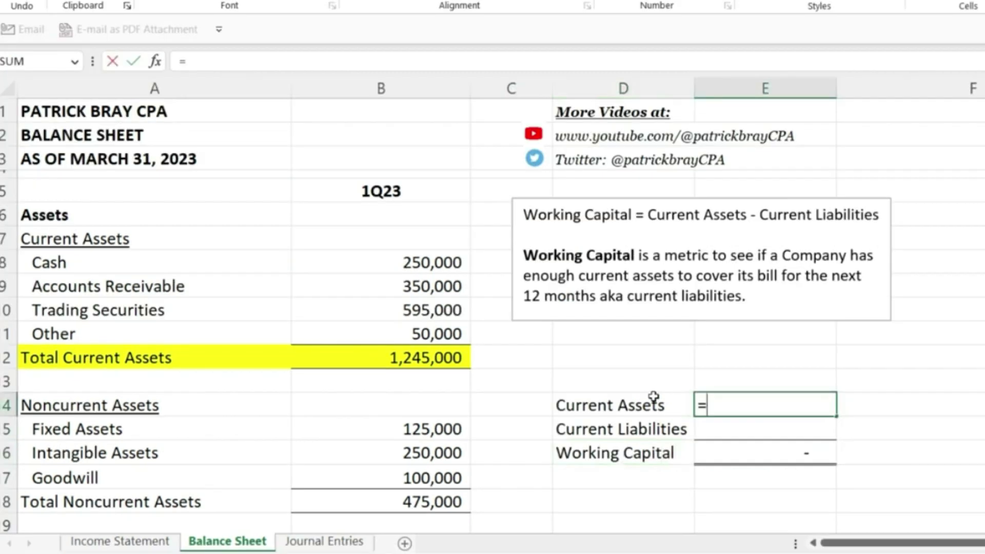
{"action": "left_click", "coordinate": [414, 357]}
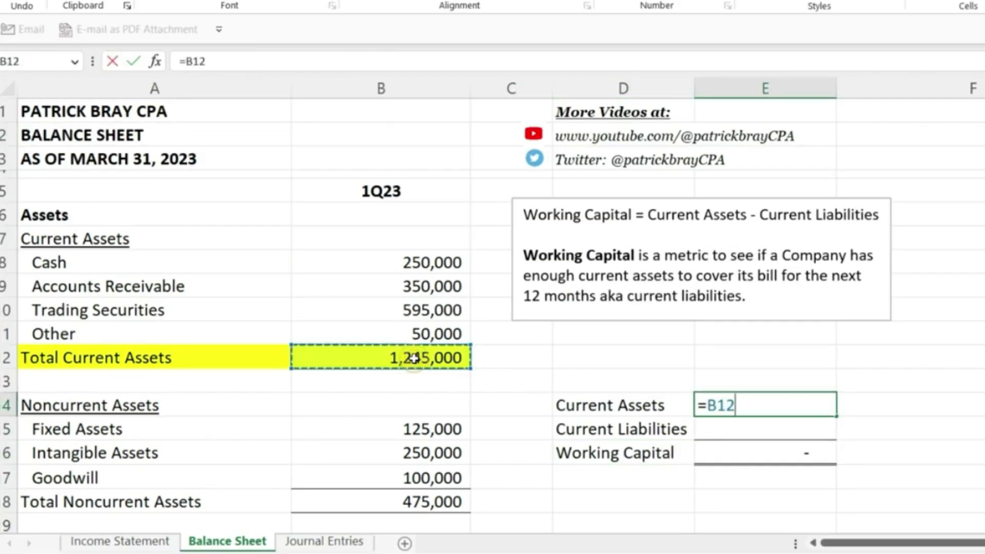
{"action": "key", "text": "Return"}
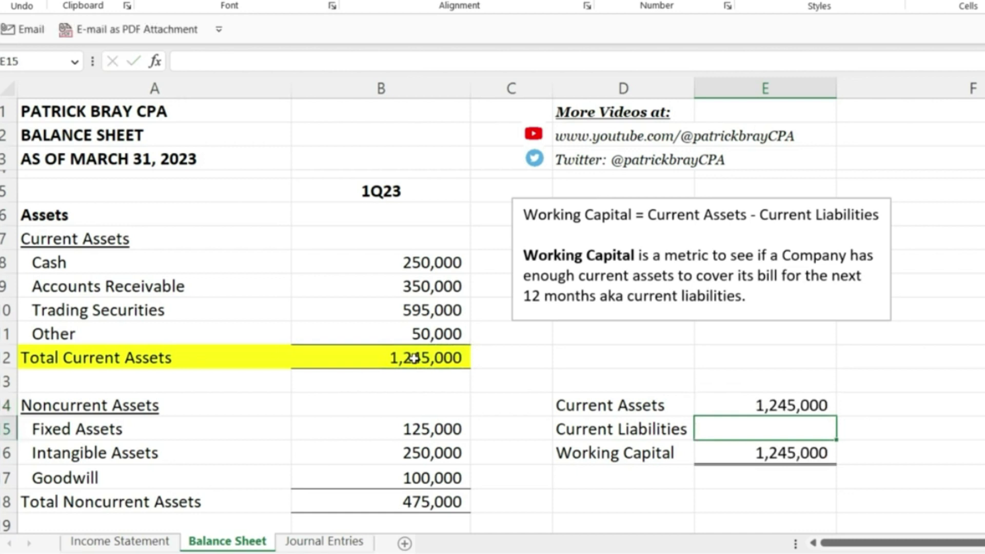
{"action": "type", "text": "="}
{"action": "scroll", "coordinate": [418, 354], "scroll_direction": "down", "scroll_amount": 3}
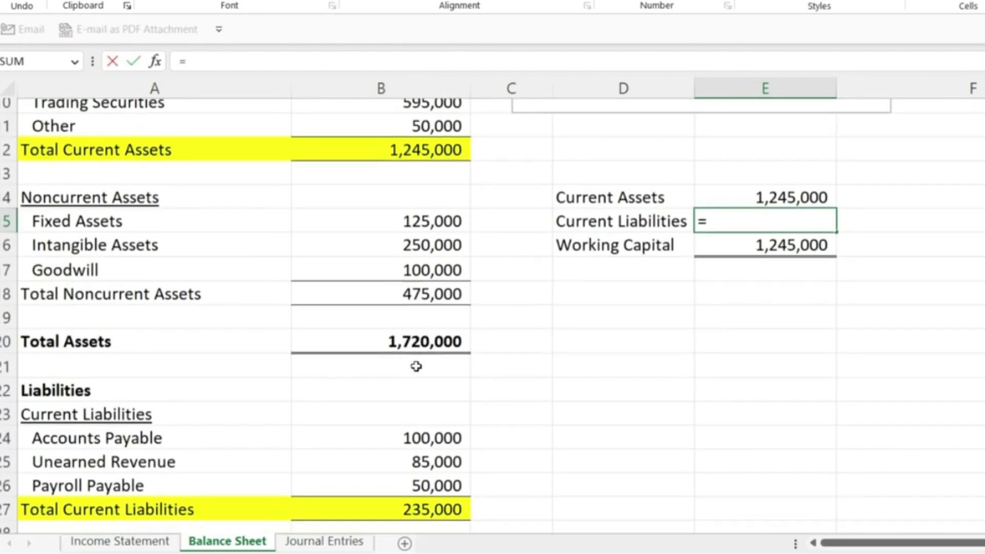
{"action": "scroll", "coordinate": [447, 370], "scroll_direction": "down", "scroll_amount": 1}
{"action": "left_click", "coordinate": [413, 427]}
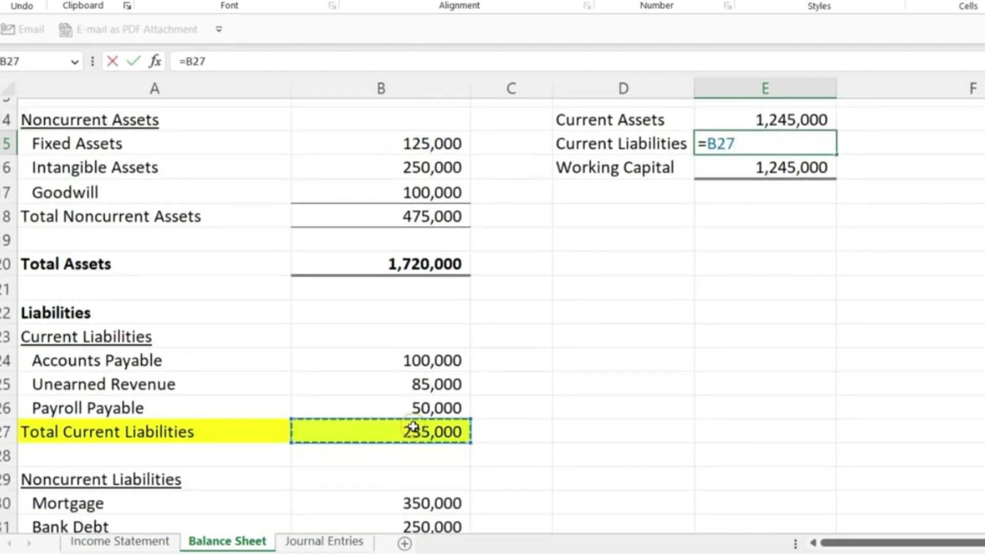
{"action": "key", "text": "Return"}
- Bold the Working Capital row (1,010,000) and fill it yellow
{"action": "scroll", "coordinate": [676, 372], "scroll_direction": "up", "scroll_amount": 2}
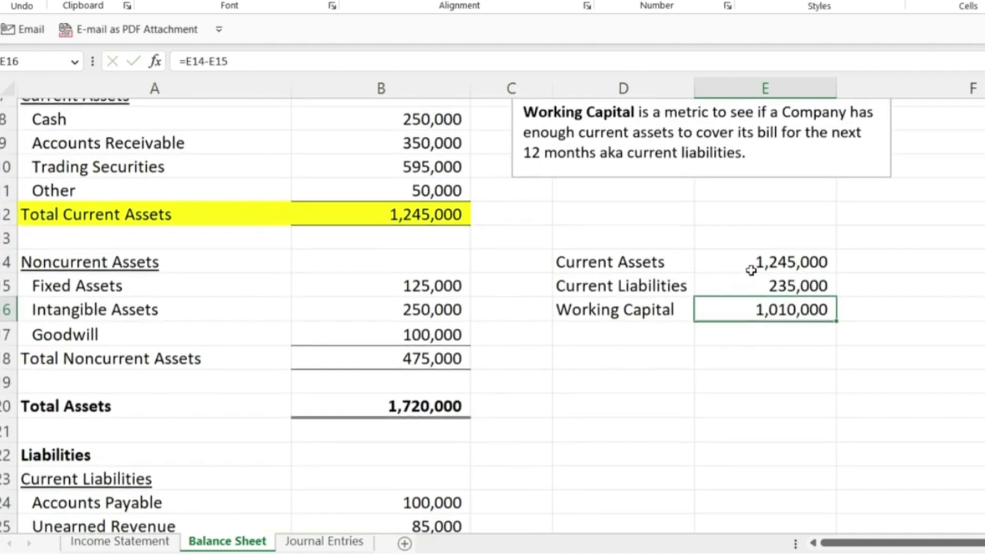
{"action": "left_click_drag", "start_coordinate": [767, 307], "coordinate": [640, 304]}
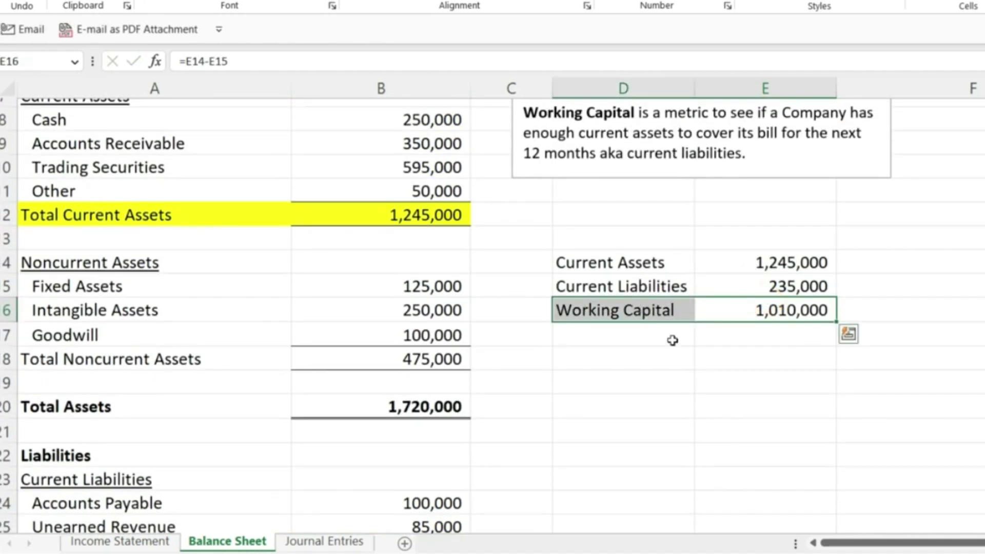
{"action": "key", "text": "ctrl+b"}
{"action": "left_click", "coordinate": [649, 341]}
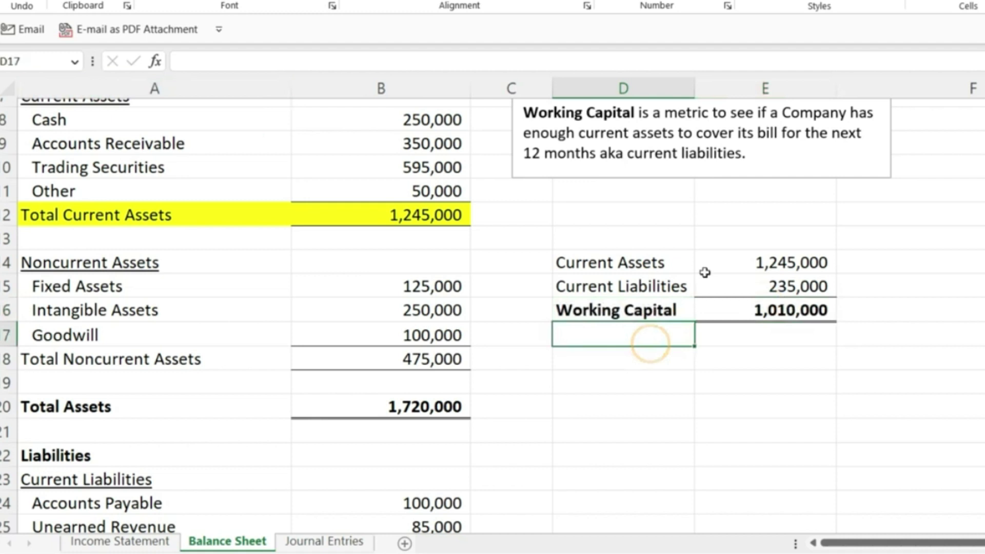
{"action": "left_click_drag", "start_coordinate": [790, 310], "coordinate": [641, 308]}
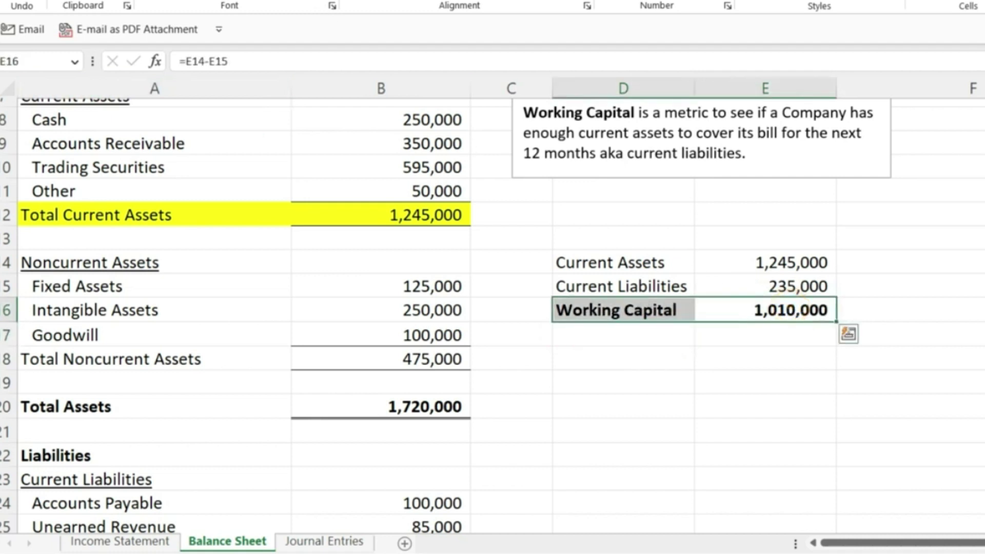
{"action": "key", "text": "F4"}
{"action": "left_click", "coordinate": [809, 448]}
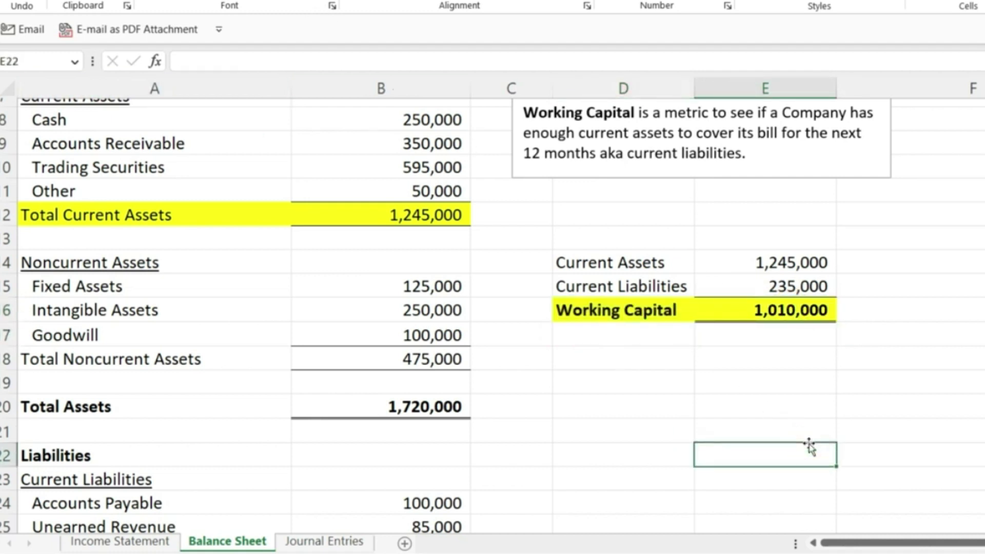
{"action": "scroll", "coordinate": [810, 447], "scroll_direction": "up", "scroll_amount": 2}
{"action": "left_click", "coordinate": [955, 394]}
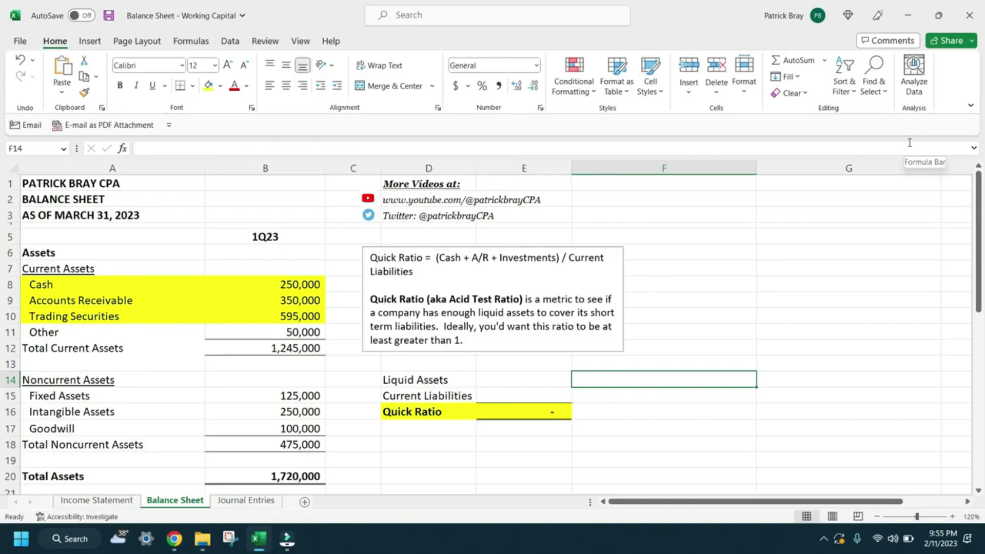
- Set Liquid Assets in E14 to =B8+B9+B10
{"action": "left_click", "coordinate": [496, 378]}
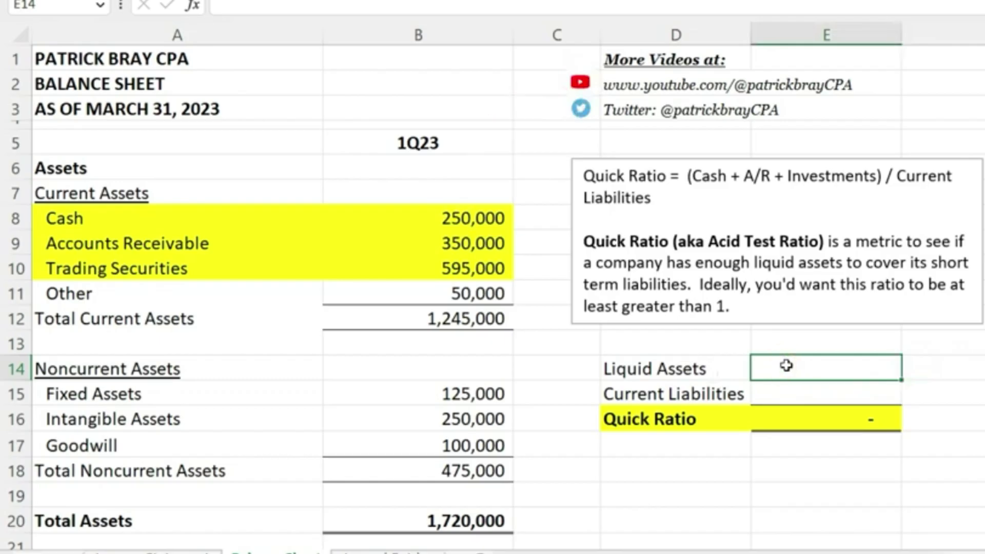
{"action": "left_click", "coordinate": [789, 364]}
{"action": "type", "text": "="}
{"action": "left_click", "coordinate": [487, 218]}
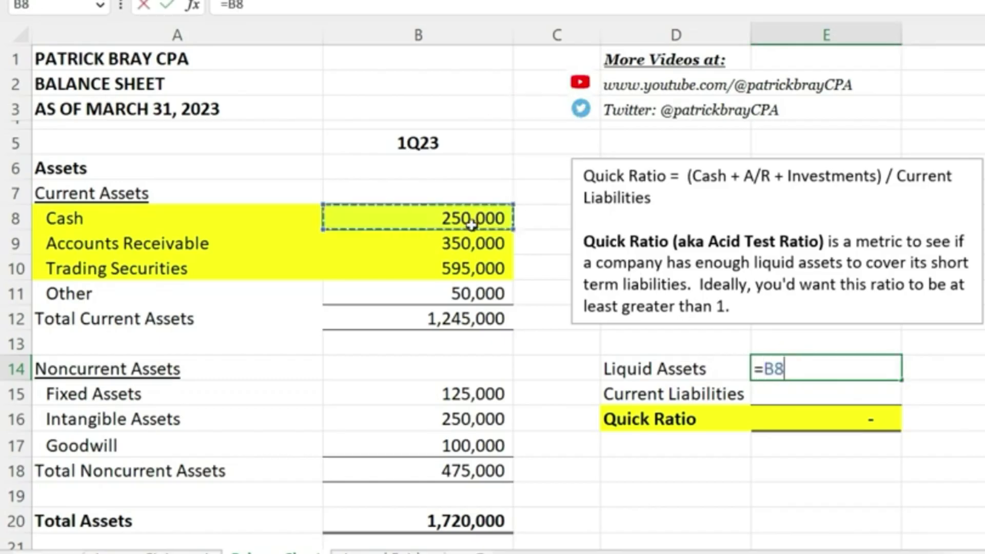
{"action": "type", "text": "+"}
{"action": "left_click", "coordinate": [476, 245]}
{"action": "type", "text": "+"}
{"action": "left_click", "coordinate": [474, 269]}
{"action": "key", "text": "Return"}
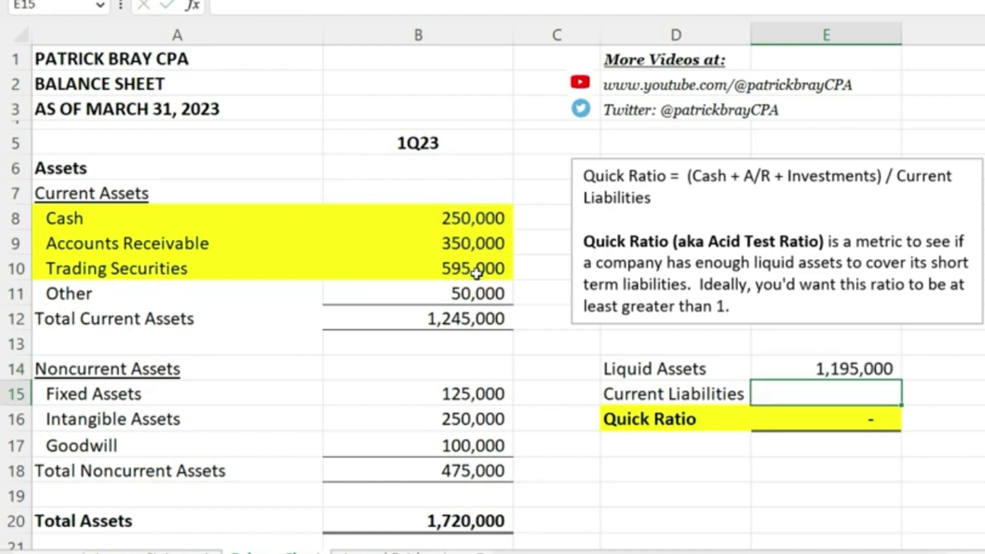
- Link Current Liabilities in E15 to =B27, giving a Quick Ratio of 5.1
{"action": "type", "text": "="}
{"action": "scroll", "coordinate": [563, 370], "scroll_direction": "down", "scroll_amount": 3}
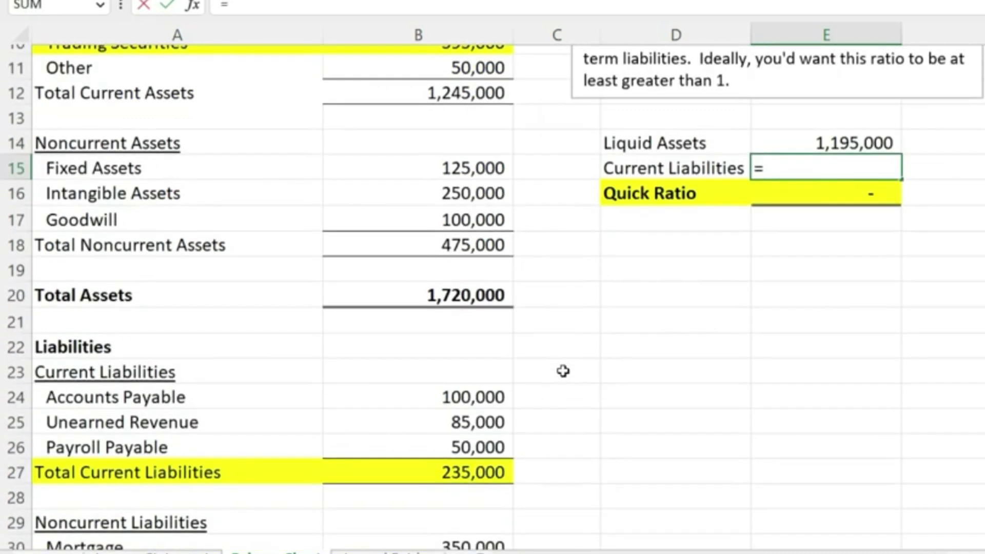
{"action": "scroll", "coordinate": [457, 371], "scroll_direction": "down", "scroll_amount": 1}
{"action": "left_click", "coordinate": [460, 393]}
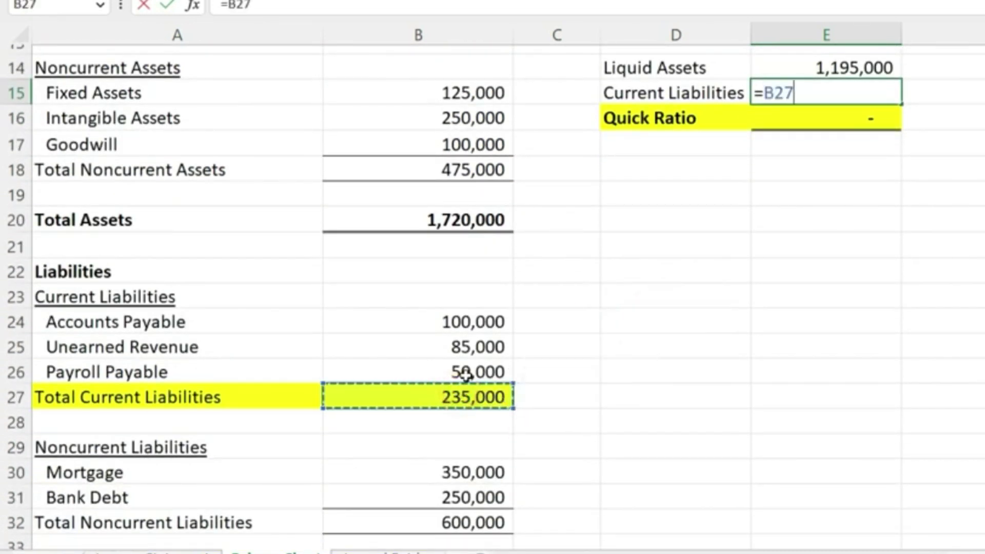
{"action": "key", "text": "Return"}
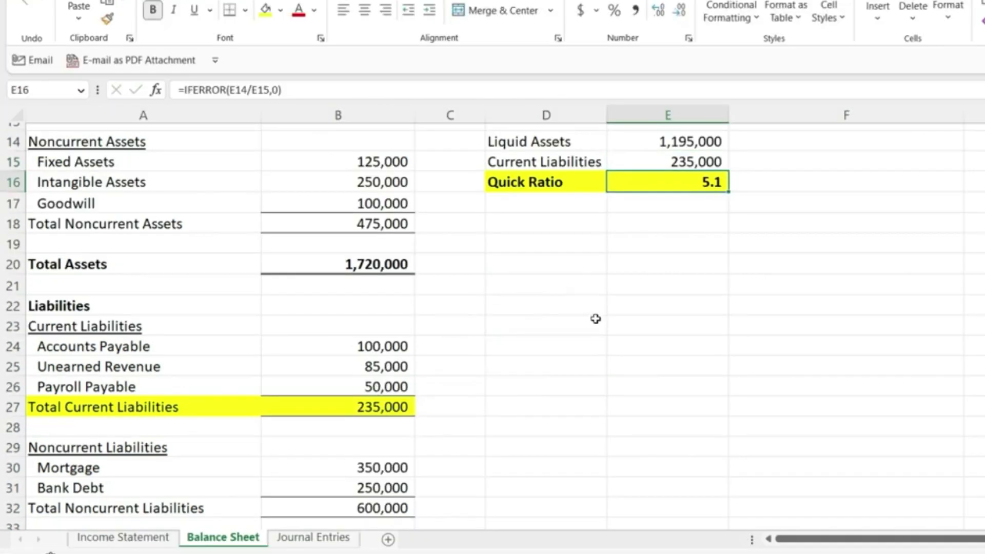
{"action": "scroll", "coordinate": [596, 319], "scroll_direction": "up", "scroll_amount": 1}
{"action": "scroll", "coordinate": [595, 318], "scroll_direction": "up", "scroll_amount": 2}
{"action": "left_click", "coordinate": [780, 369]}
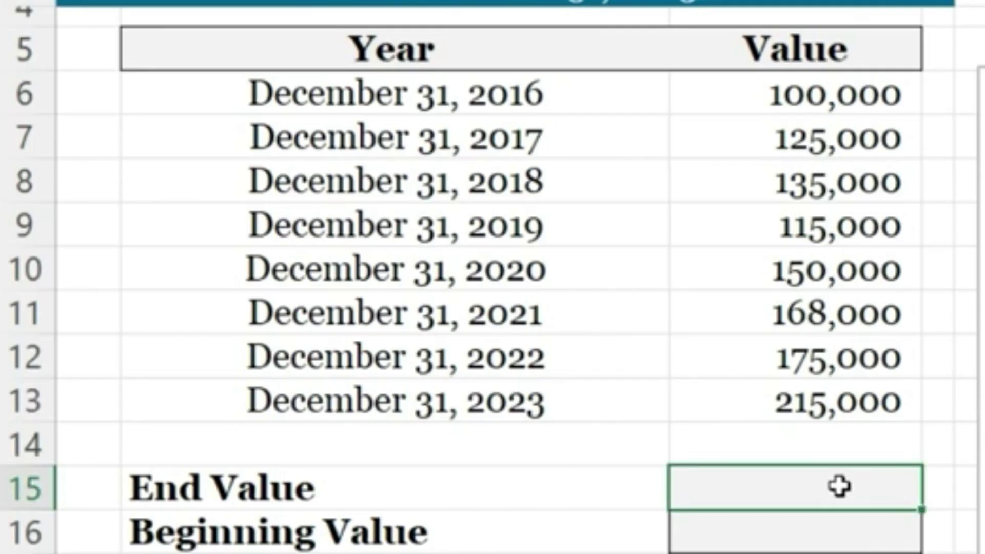
- Set End Value to =C13 (215,000) and Beginning Value to =C6 (100,000)
{"action": "double_click", "coordinate": [840, 486]}
{"action": "left_click", "coordinate": [842, 406]}
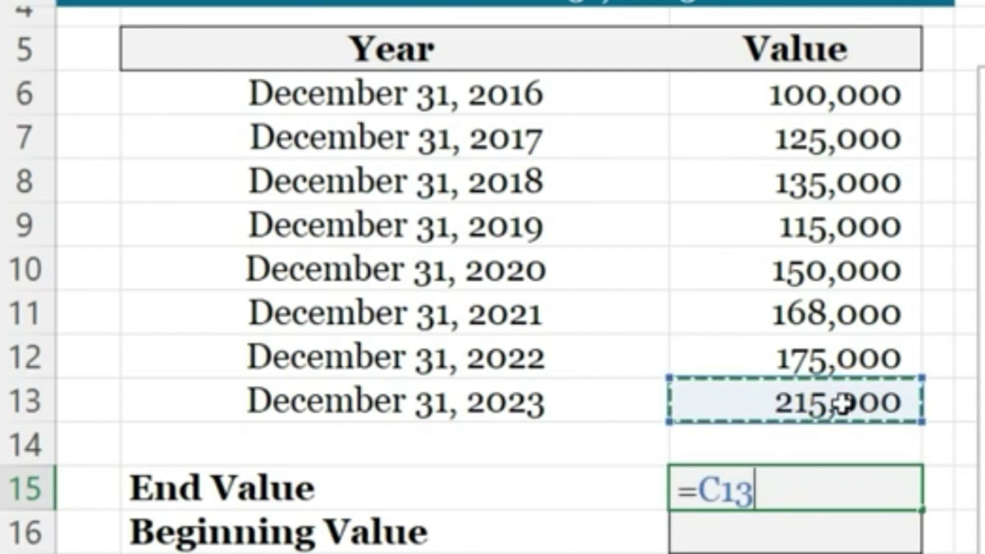
{"action": "key", "text": "Return"}
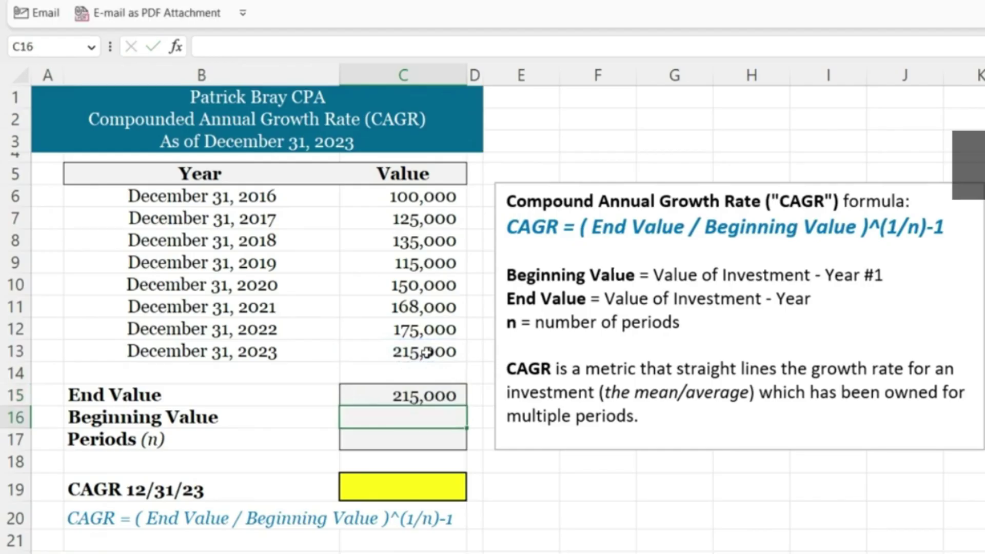
{"action": "type", "text": "="}
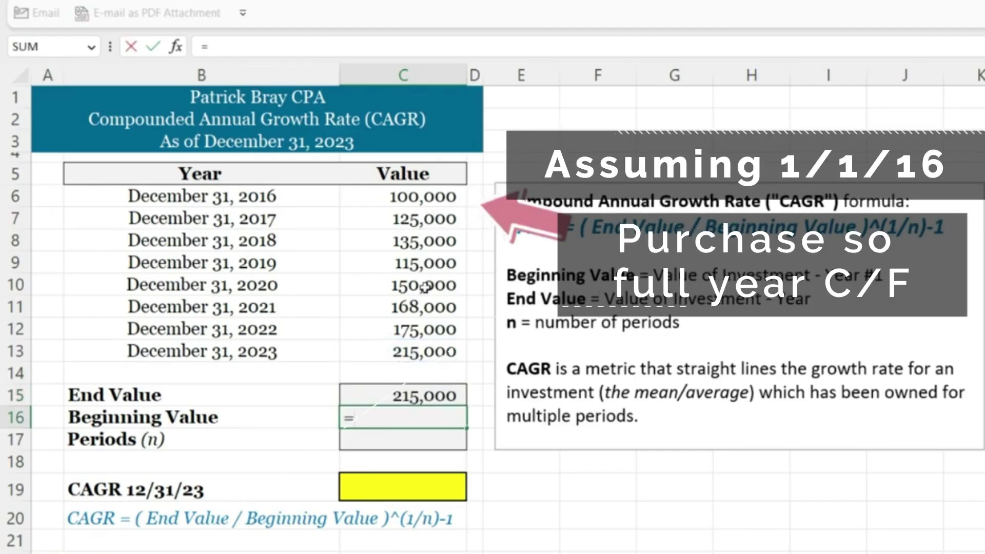
{"action": "left_click", "coordinate": [417, 198]}
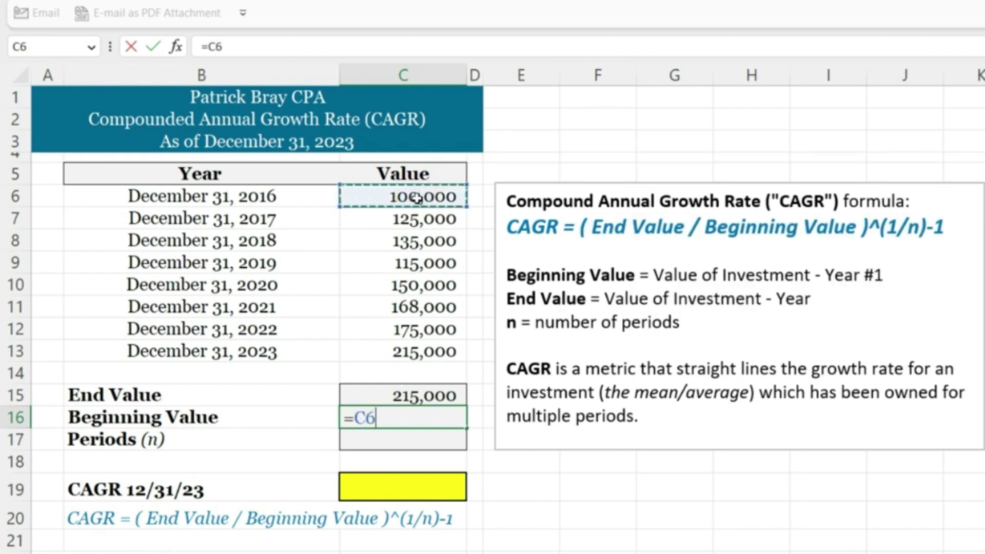
{"action": "key", "text": "Return"}
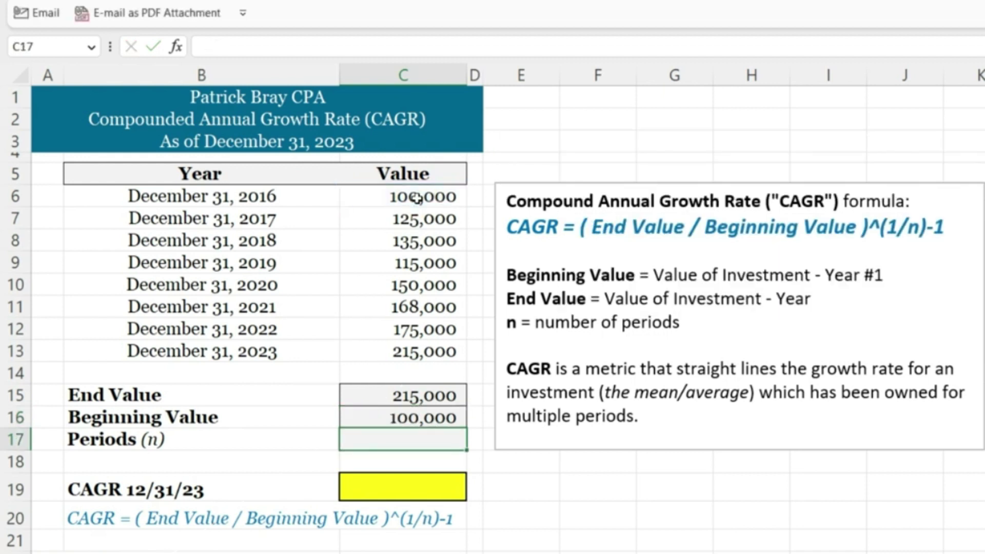
- Set Periods (n) to =COUNT(C6:C13), giving 8
{"action": "type", "text": "=CO"}
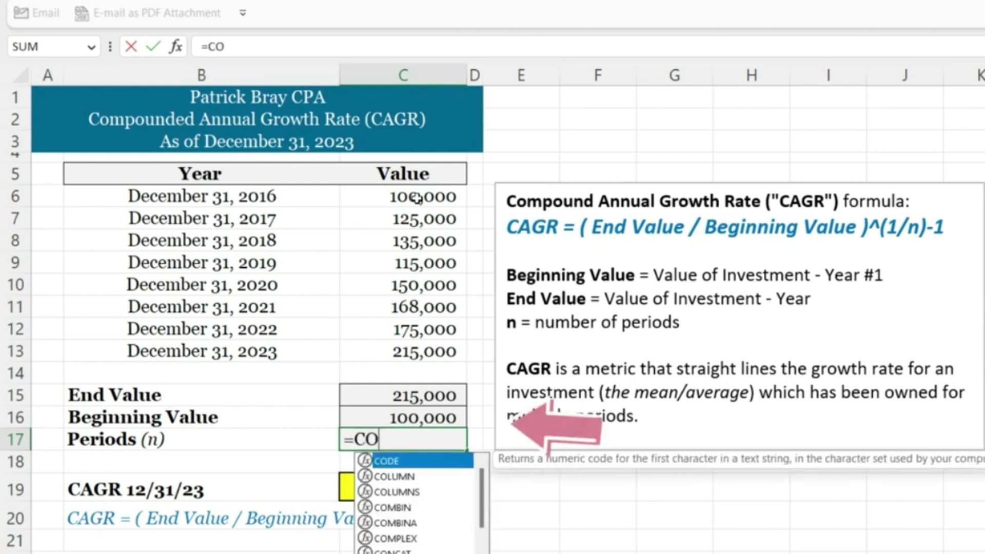
{"action": "type", "text": "UNT"}
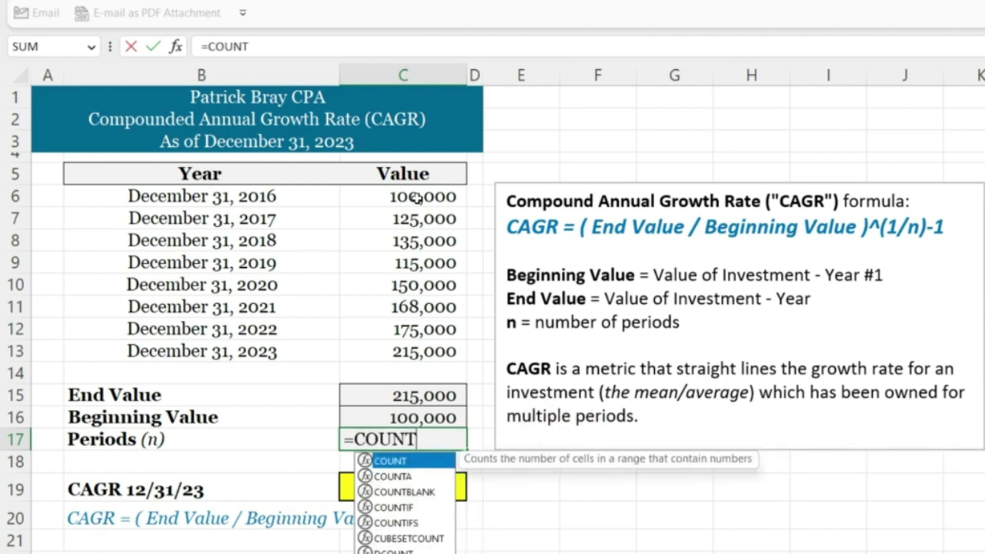
{"action": "type", "text": "("}
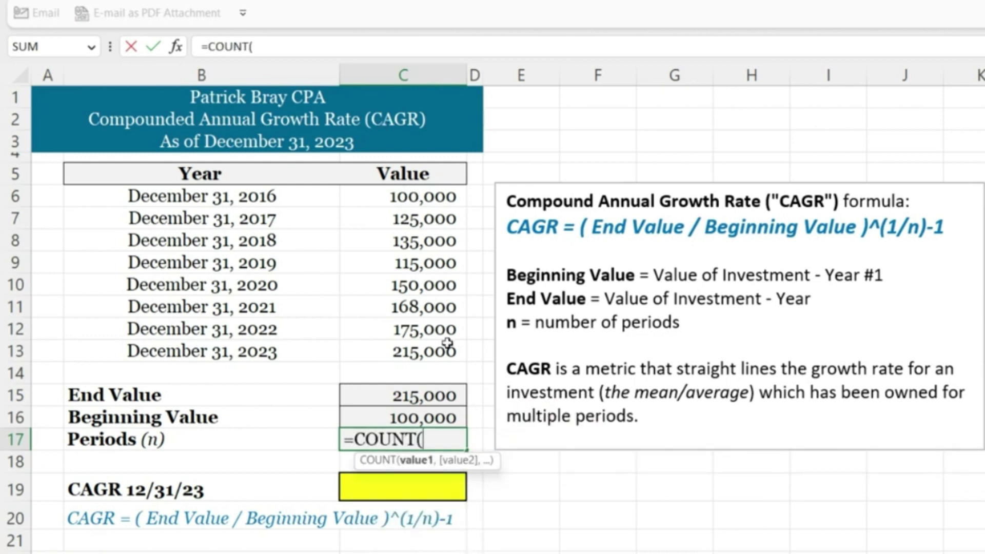
{"action": "left_click_drag", "start_coordinate": [444, 351], "coordinate": [438, 197]}
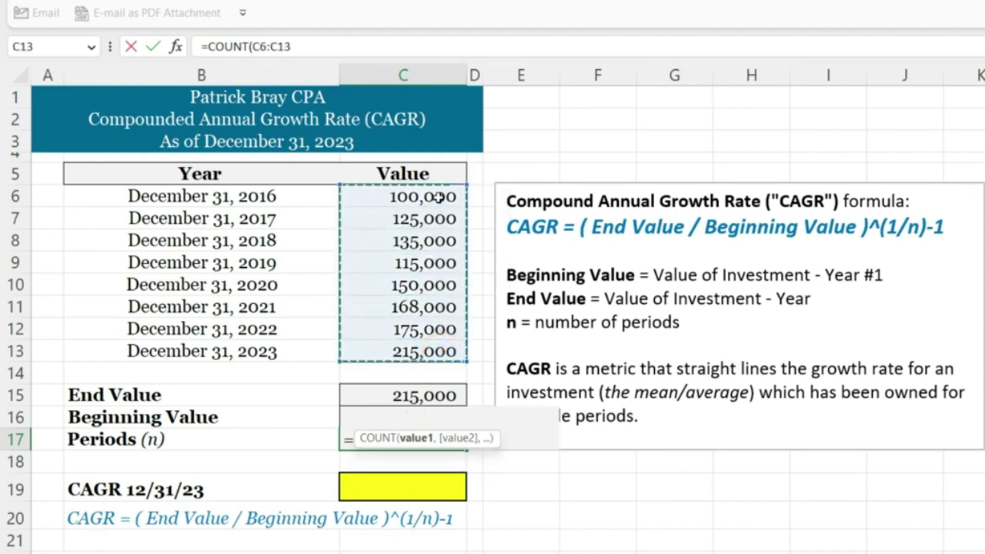
{"action": "type", "text": ")"}
{"action": "key", "text": "Return"}
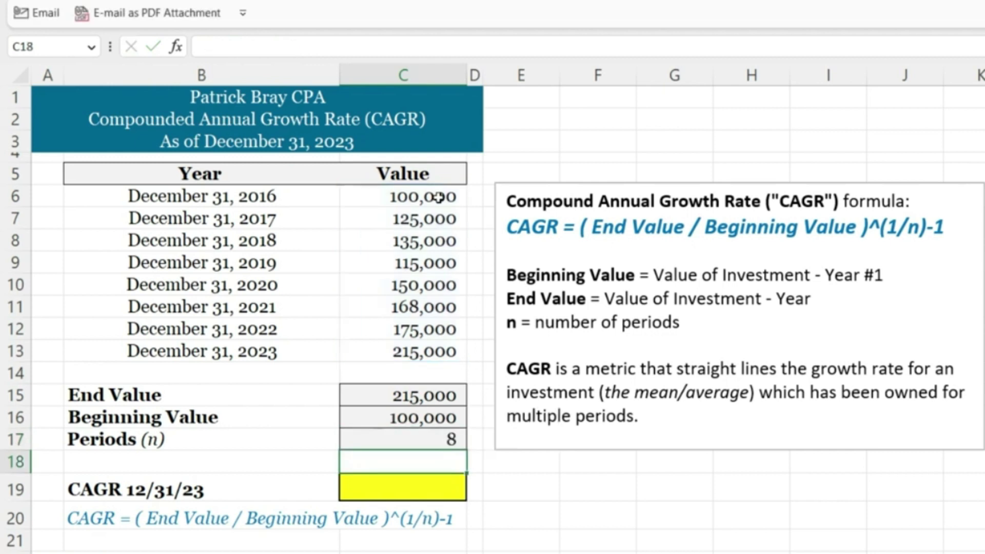
{"action": "key", "text": "Down"}
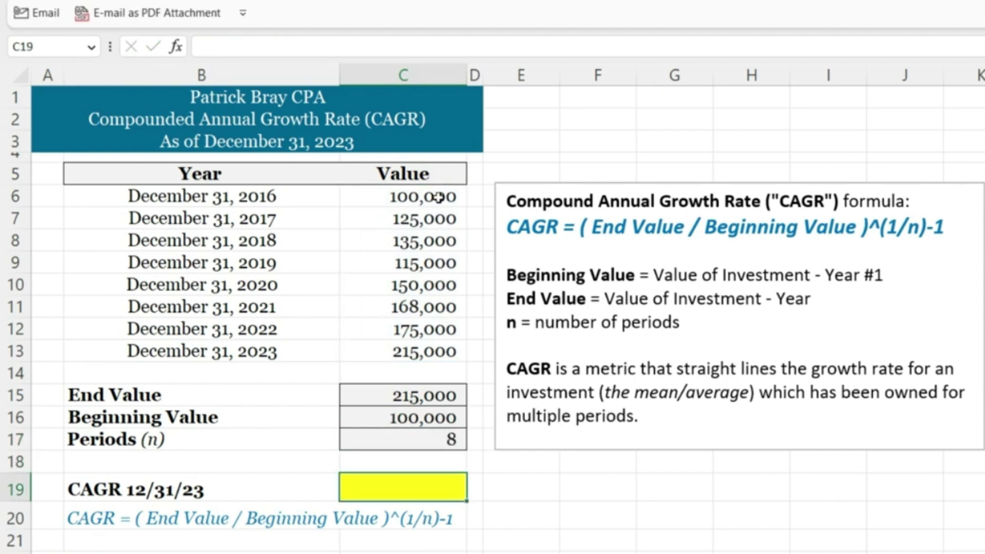
- Enter =(C15/C16)^(1/C17)-1 in C19 for a 10.0% CAGR
{"action": "type", "text": "="}
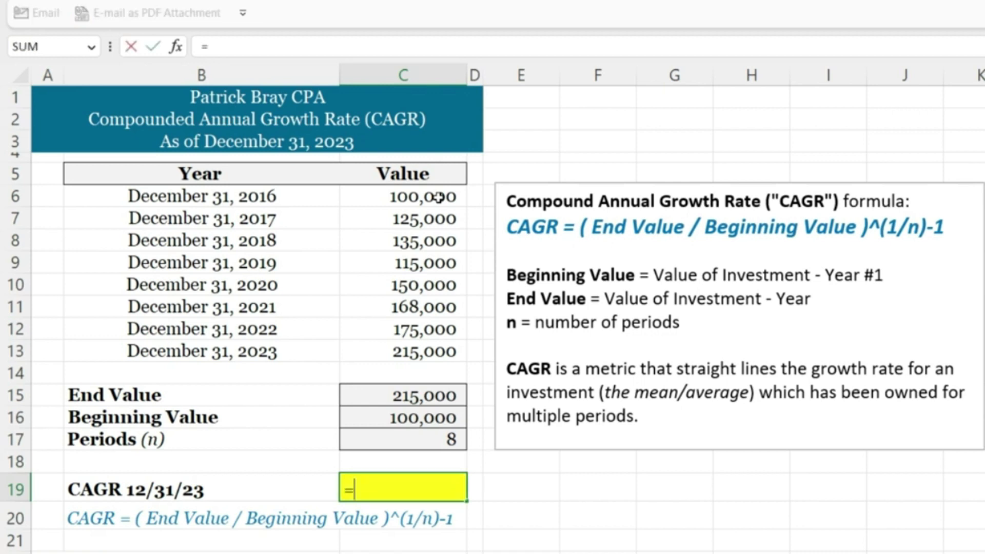
{"action": "type", "text": "("}
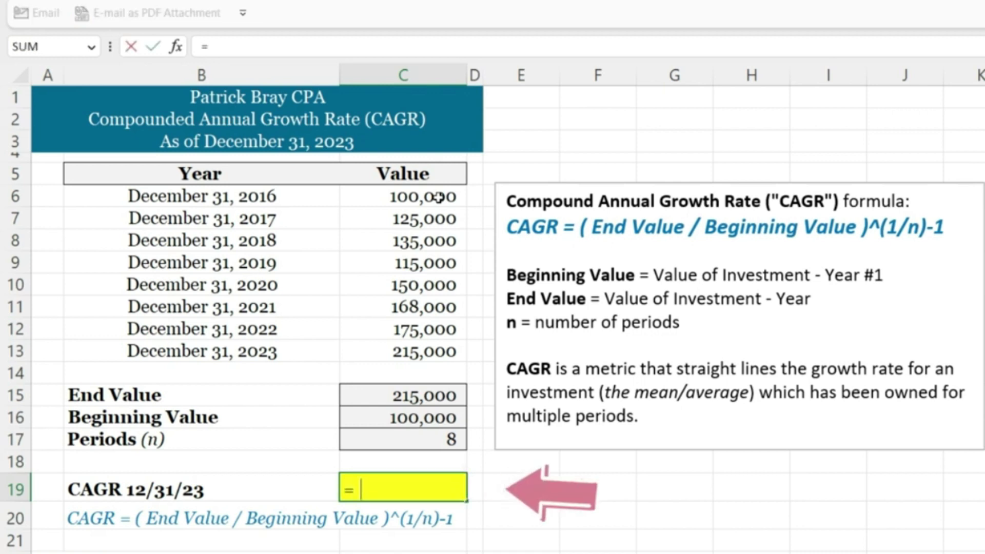
{"action": "left_click", "coordinate": [422, 398]}
{"action": "type", "text": "/"}
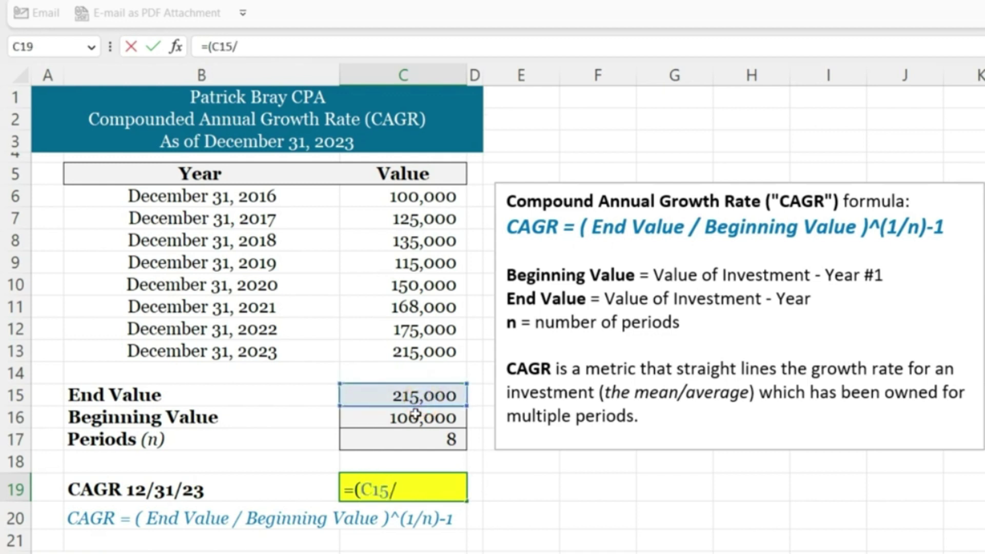
{"action": "left_click", "coordinate": [414, 415]}
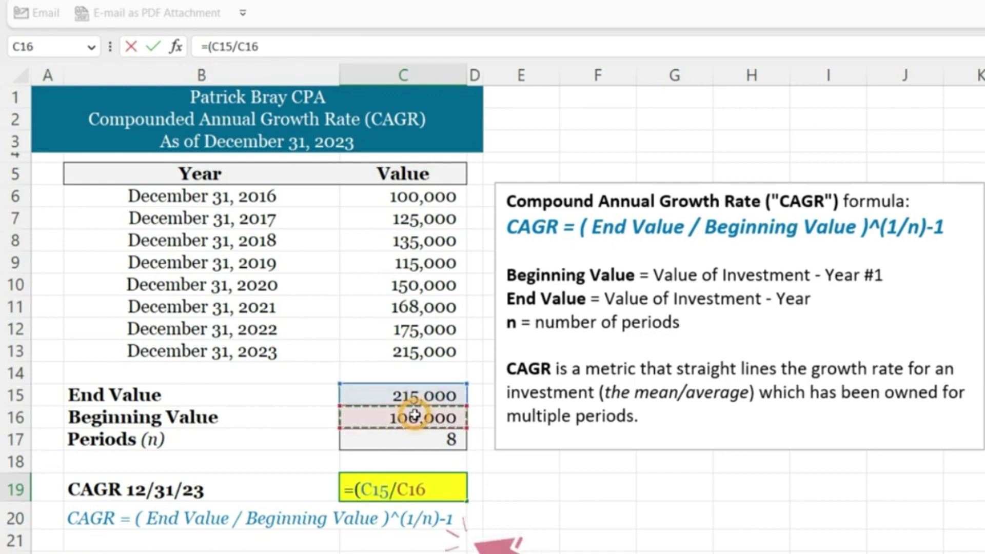
{"action": "type", "text": ")^"}
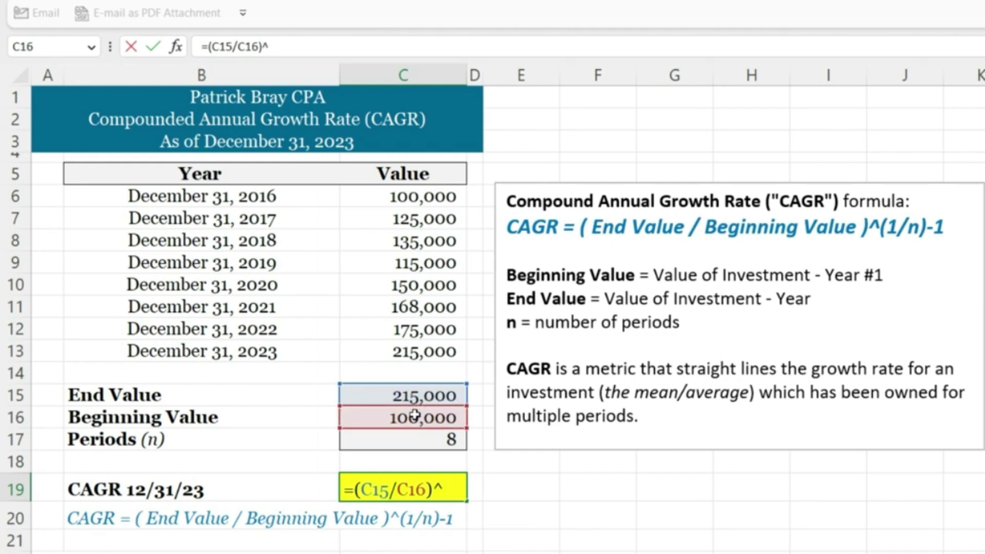
{"action": "type", "text": "(1"}
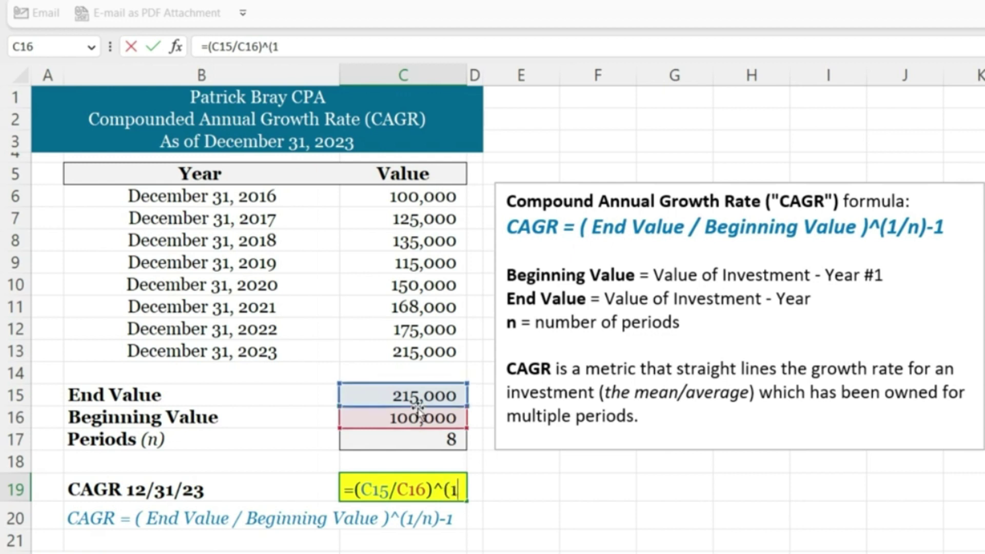
{"action": "type", "text": "/"}
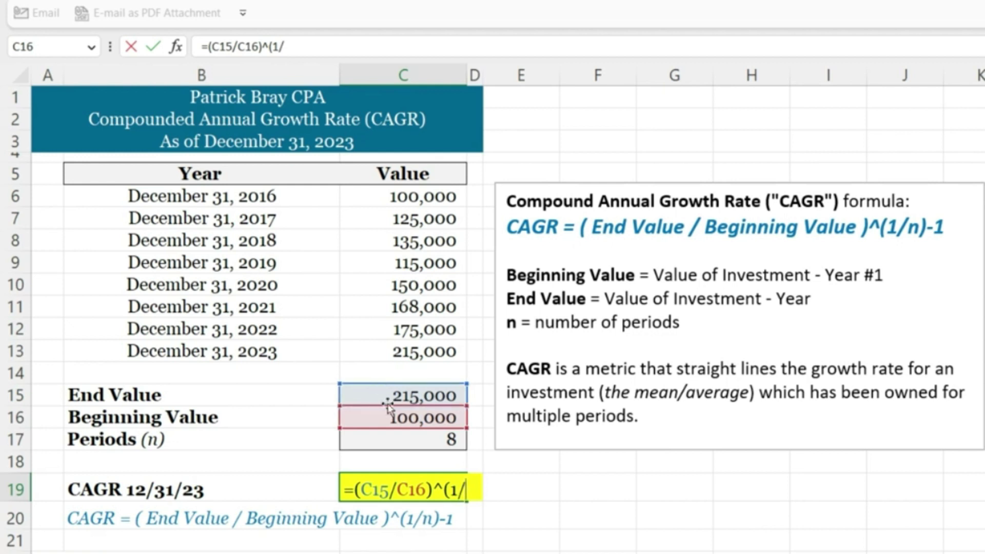
{"action": "left_click", "coordinate": [401, 438]}
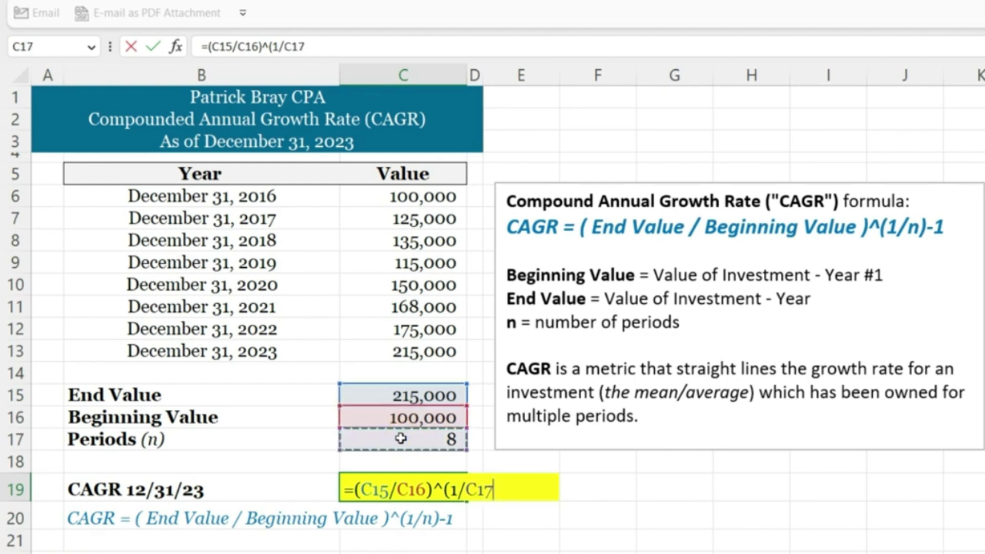
{"action": "type", "text": ")"}
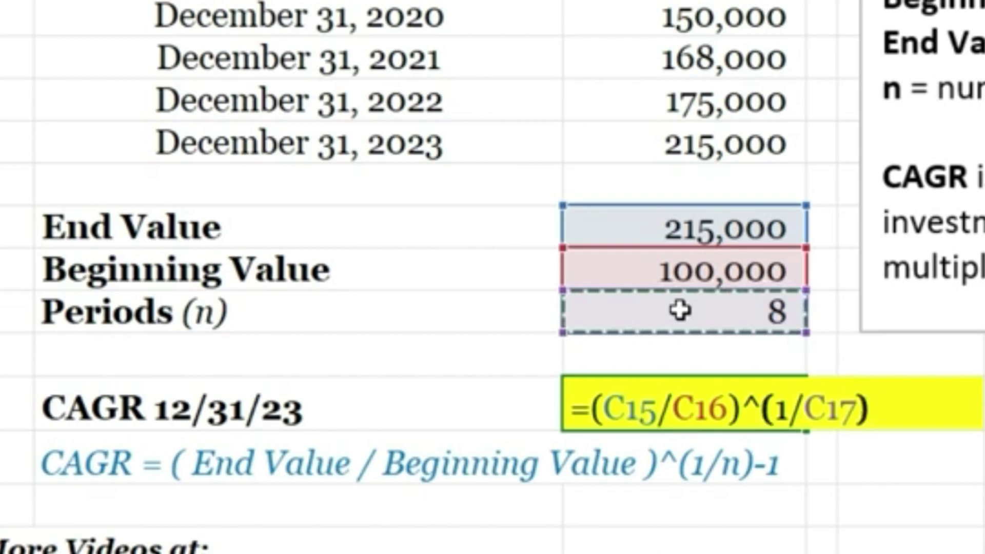
{"action": "type", "text": "-"}
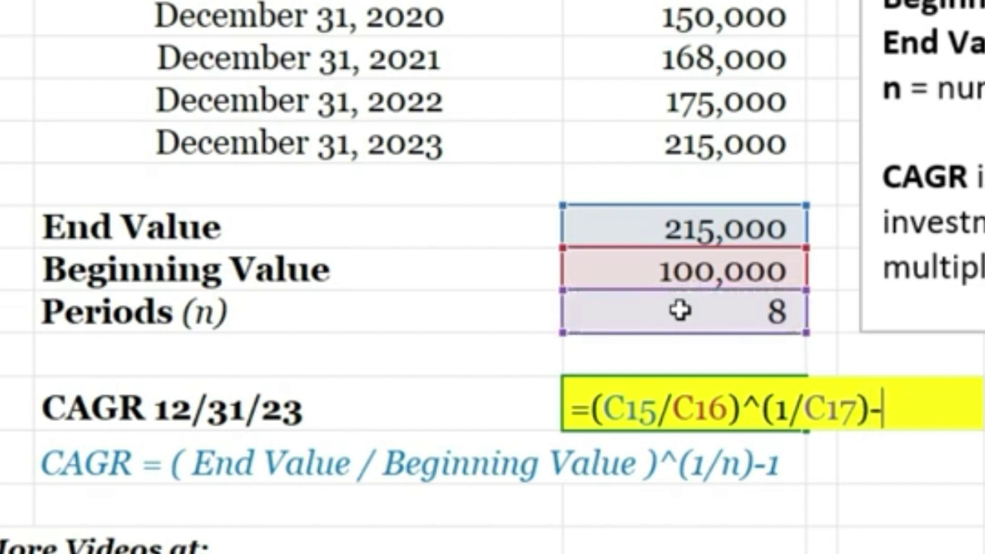
{"action": "type", "text": "1"}
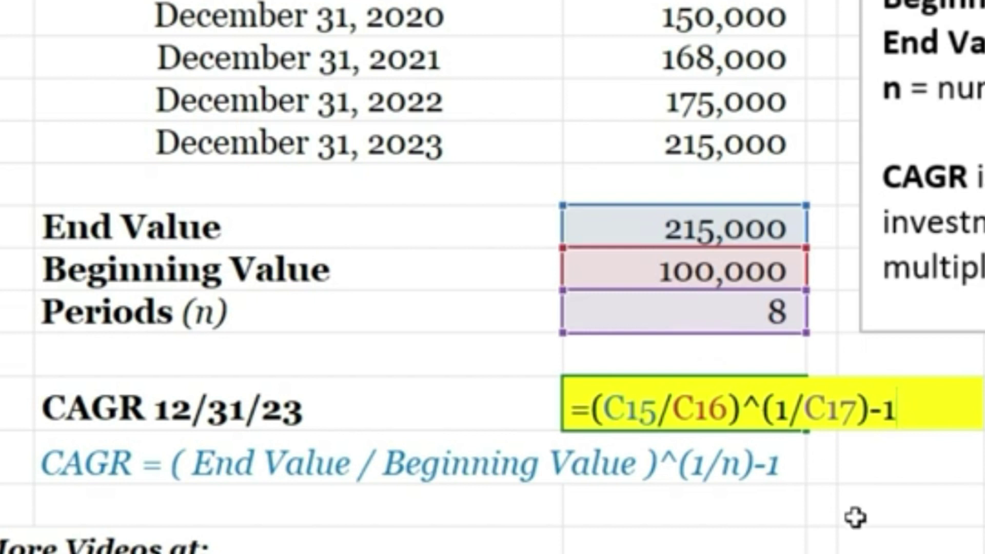
{"action": "key", "text": "ctrl+Return"}
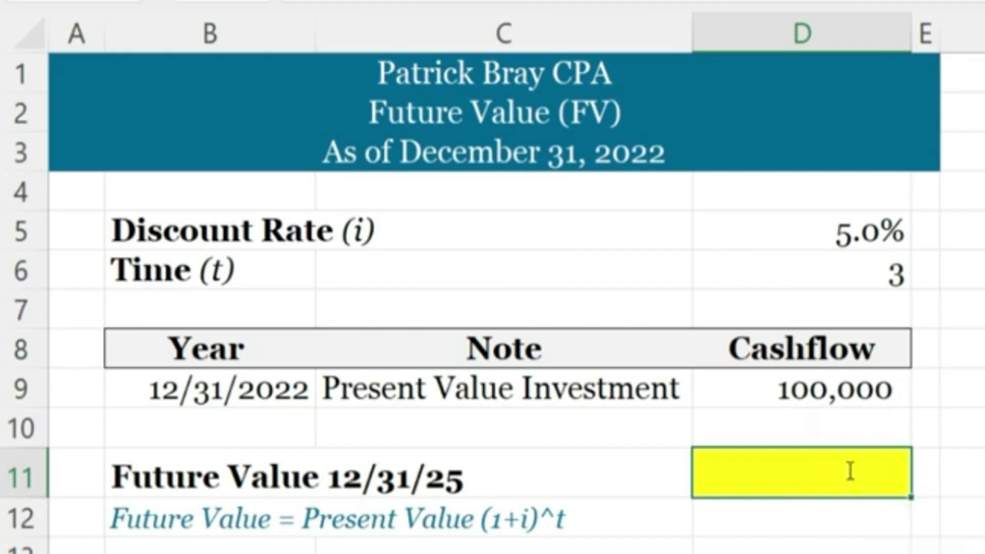
- Enter =D9*(1+D5)^D6 in D11 for a future value of $115,763
{"action": "double_click", "coordinate": [850, 471]}
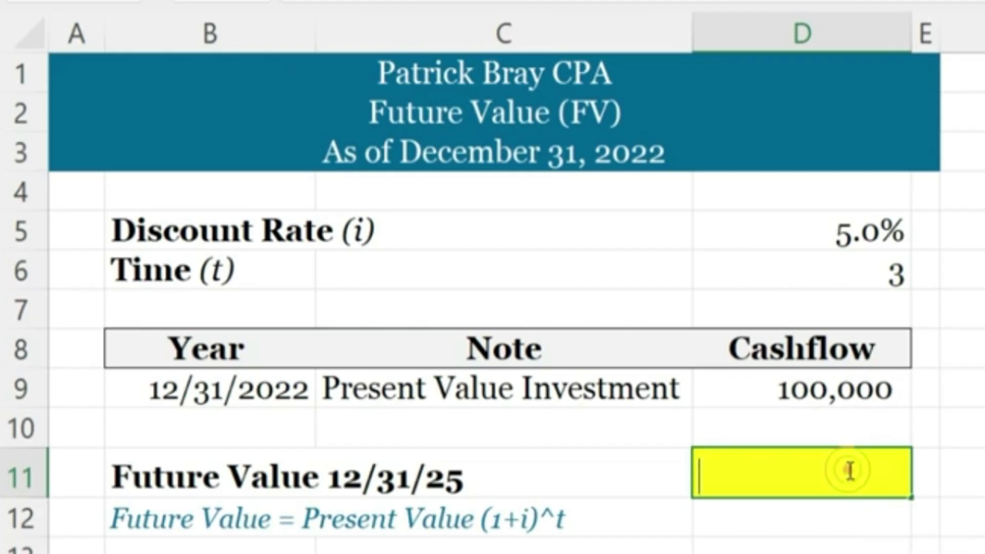
{"action": "type", "text": "="}
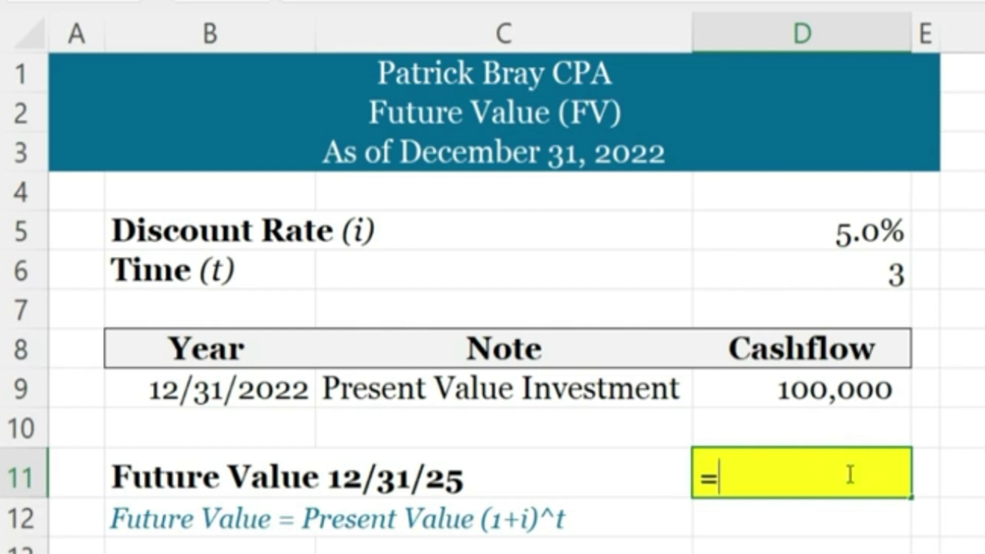
{"action": "left_click", "coordinate": [782, 394]}
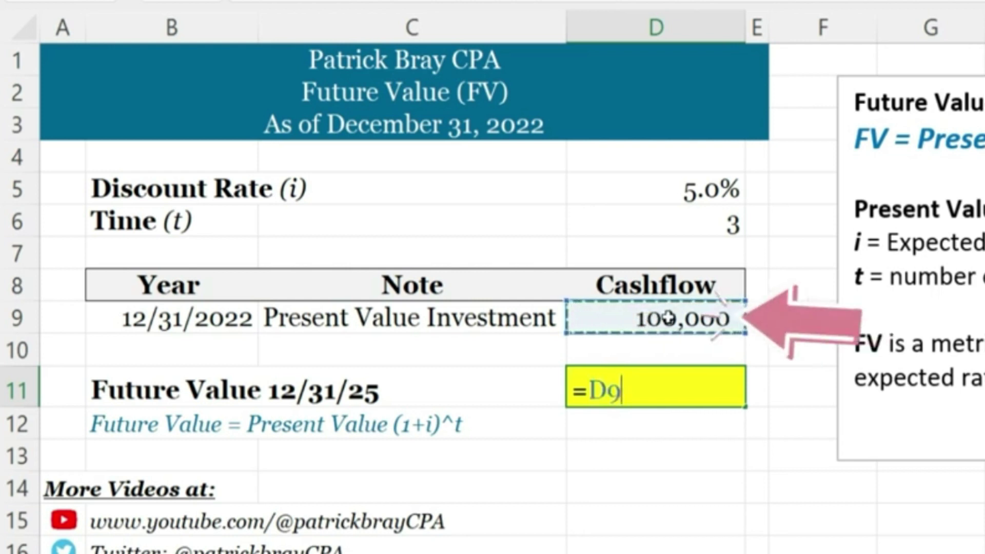
{"action": "type", "text": "*"}
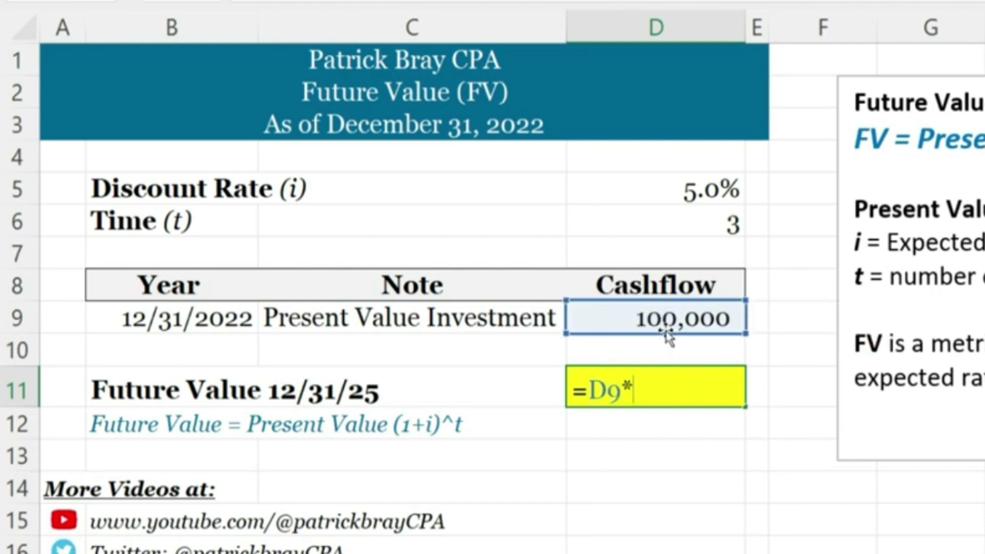
{"action": "type", "text": "("}
{"action": "type", "text": "1+"}
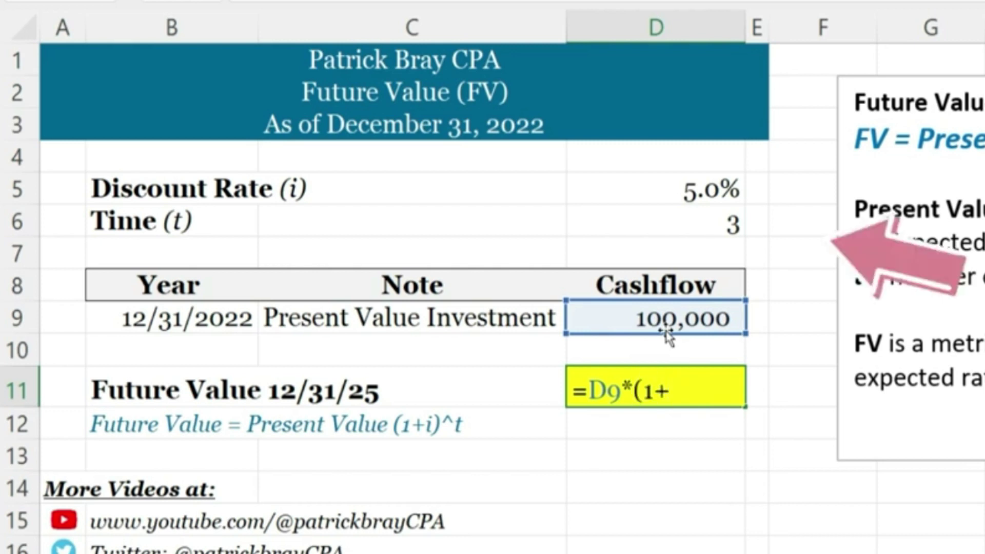
{"action": "left_click", "coordinate": [669, 198]}
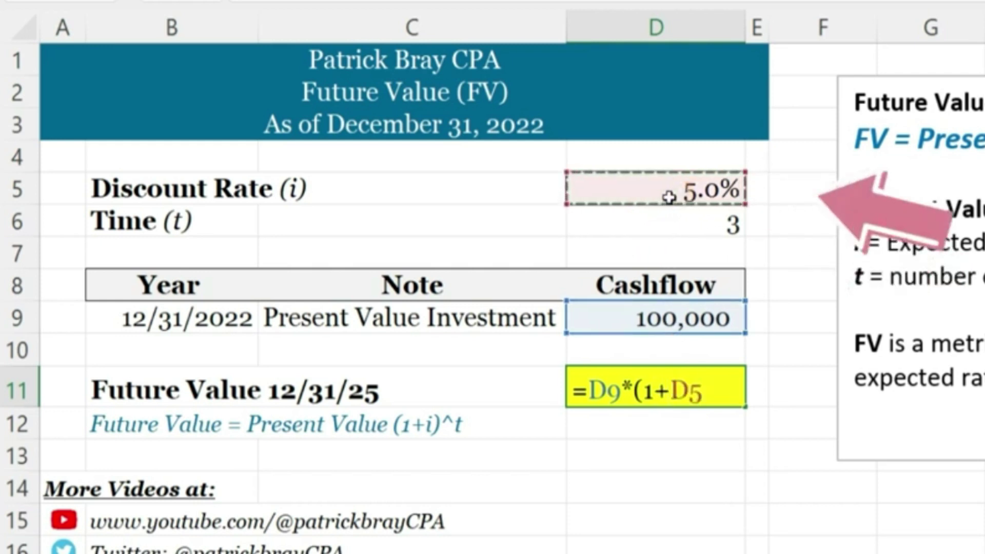
{"action": "type", "text": ")^"}
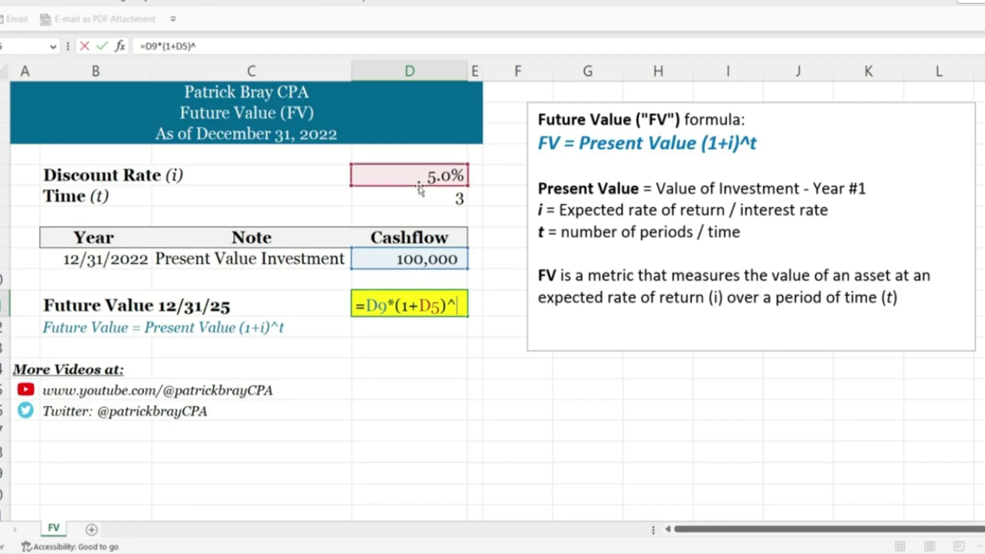
{"action": "left_click", "coordinate": [426, 199]}
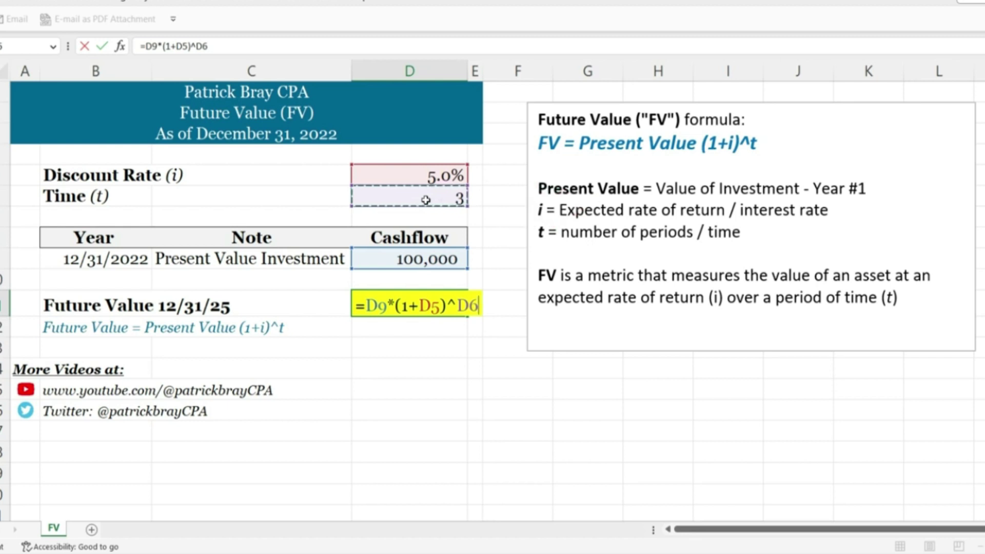
{"action": "key", "text": "Return"}
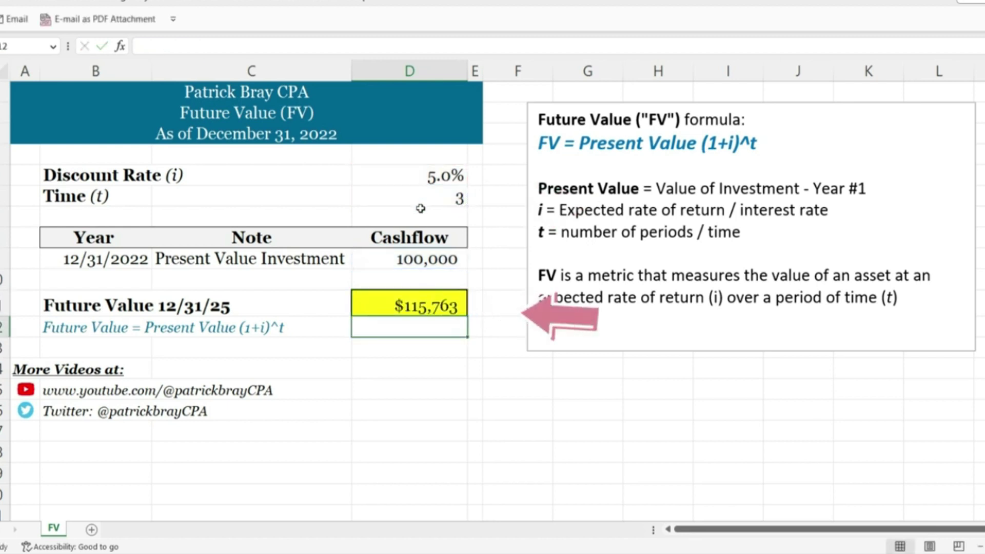
{"action": "left_click", "coordinate": [382, 395]}
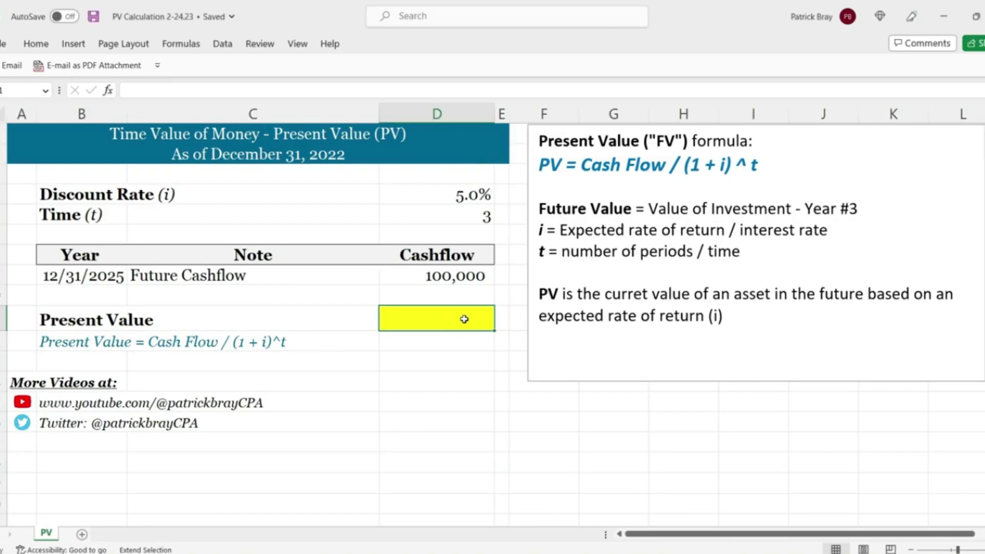
- Enter =D9/(1+D5)^D6 in D11 to discount the 100,000 cashflow to $86,384
{"action": "type", "text": "="}
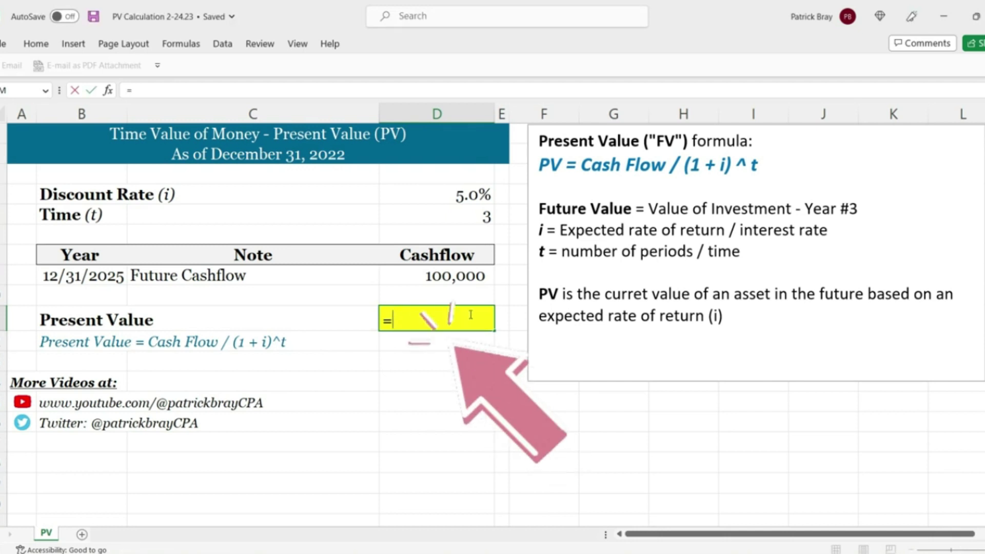
{"action": "left_click", "coordinate": [452, 277]}
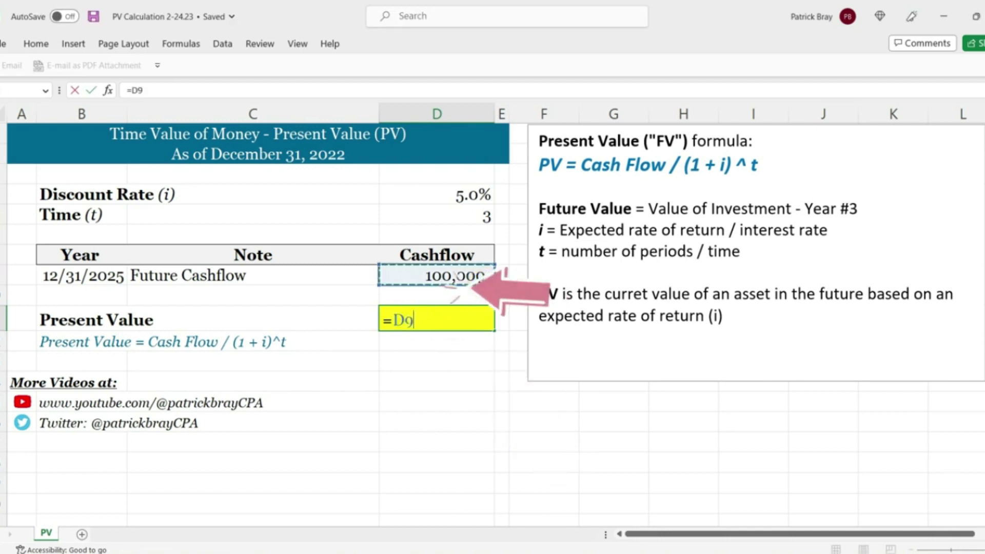
{"action": "type", "text": "/"}
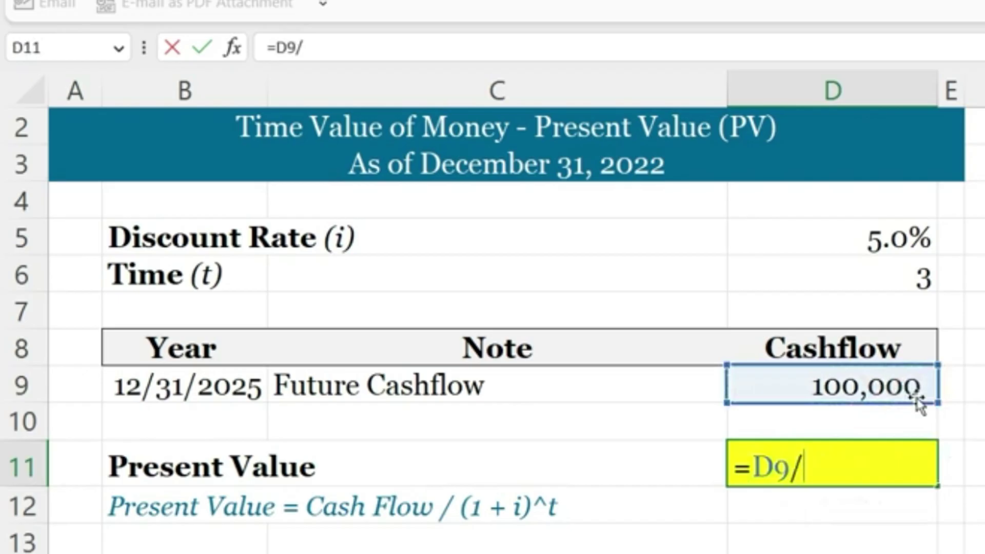
{"action": "type", "text": "("}
{"action": "type", "text": "1+"}
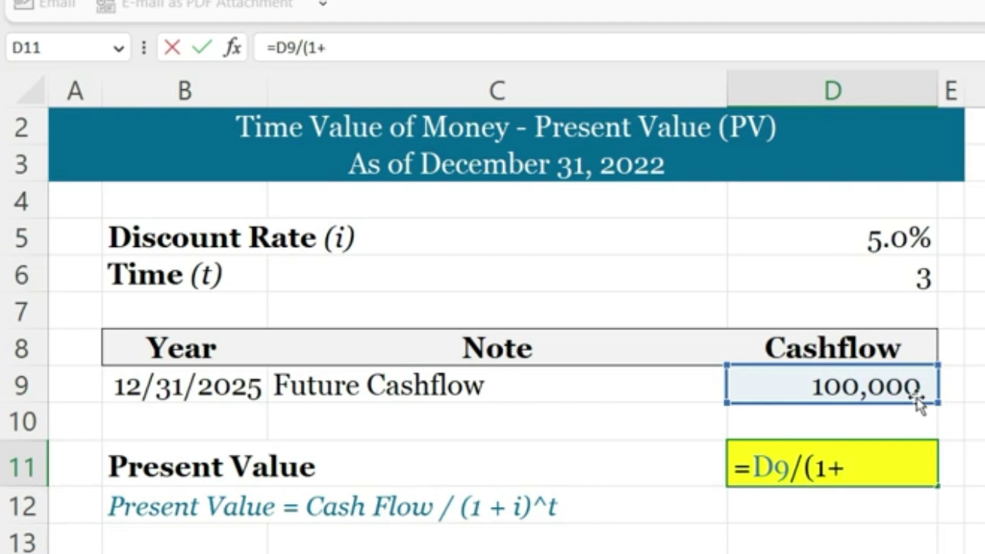
{"action": "left_click", "coordinate": [893, 238]}
{"action": "type", "text": ")"}
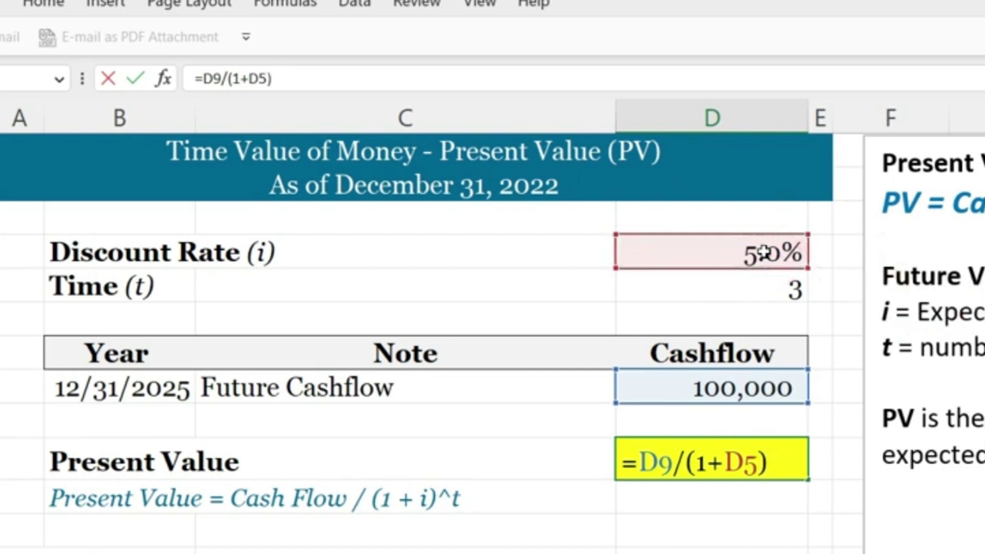
{"action": "type", "text": "^"}
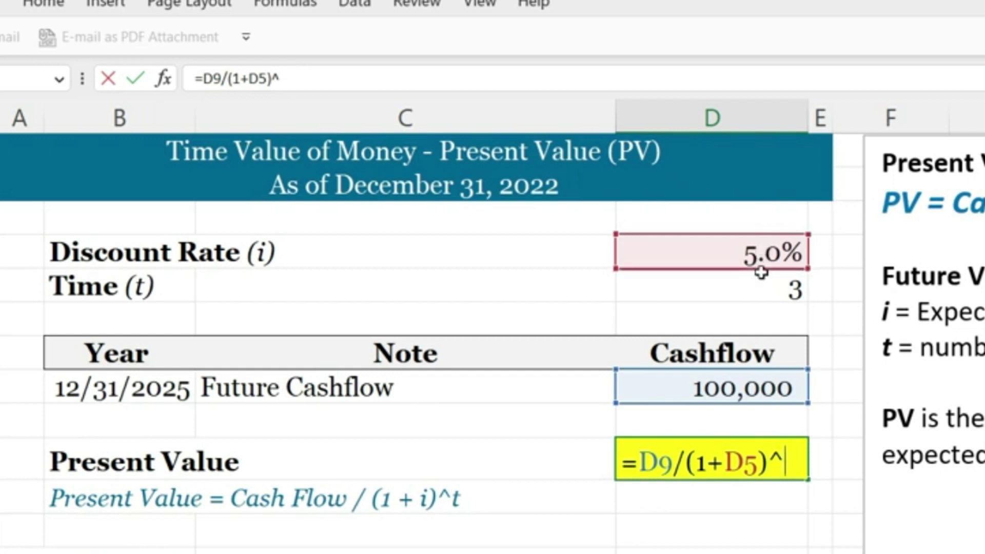
{"action": "left_click", "coordinate": [758, 293]}
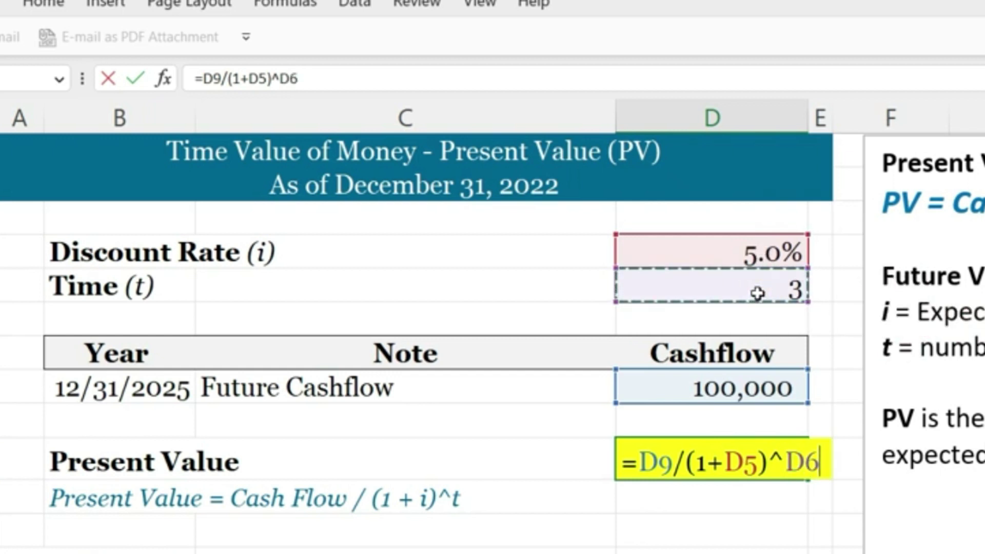
{"action": "key", "text": "Return"}
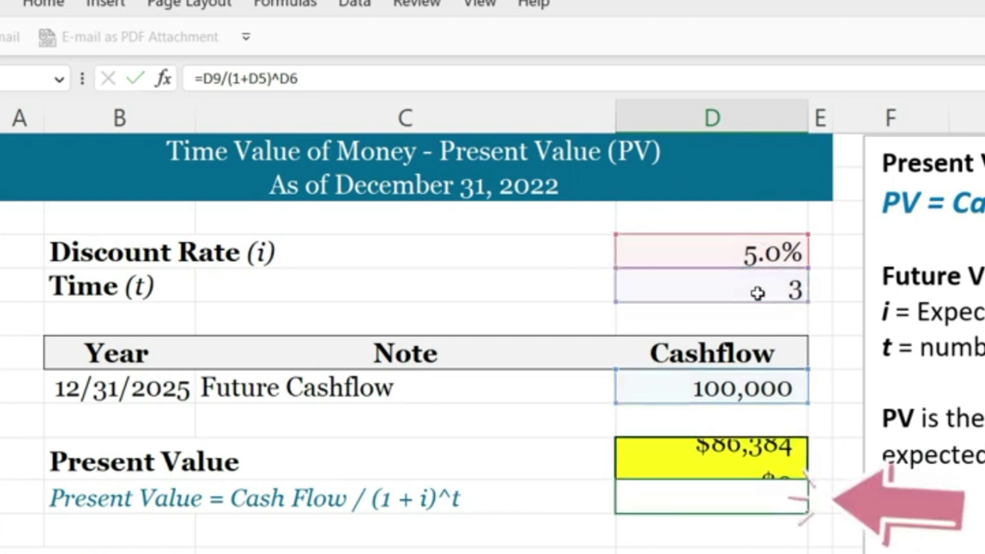